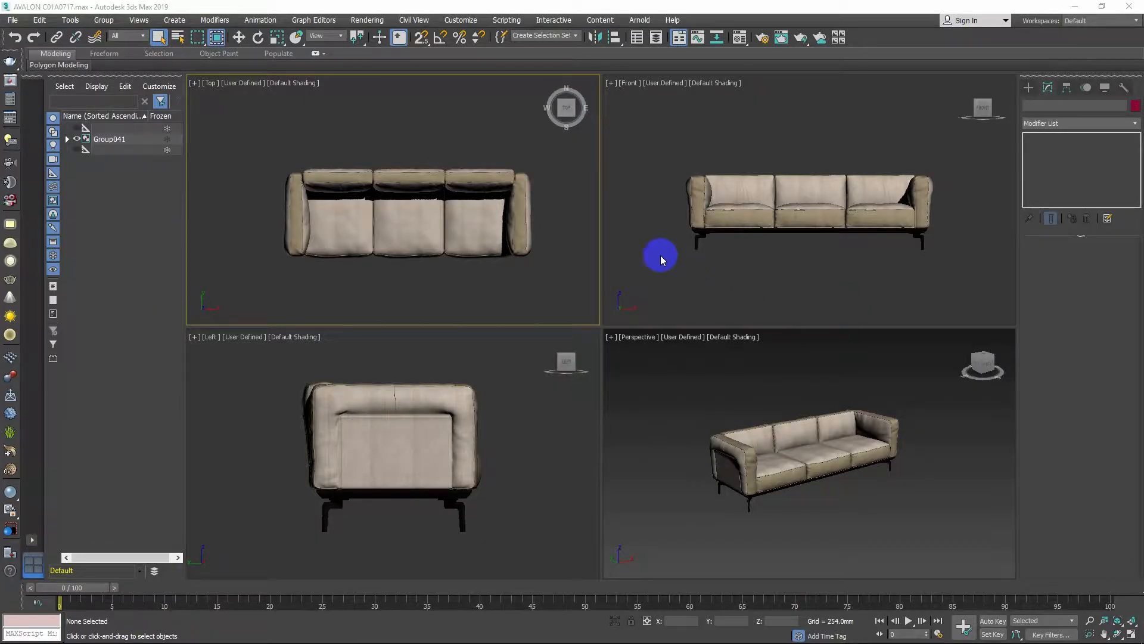
Select the sofa group and try to convert it to an Editable Mesh
click(516, 220)
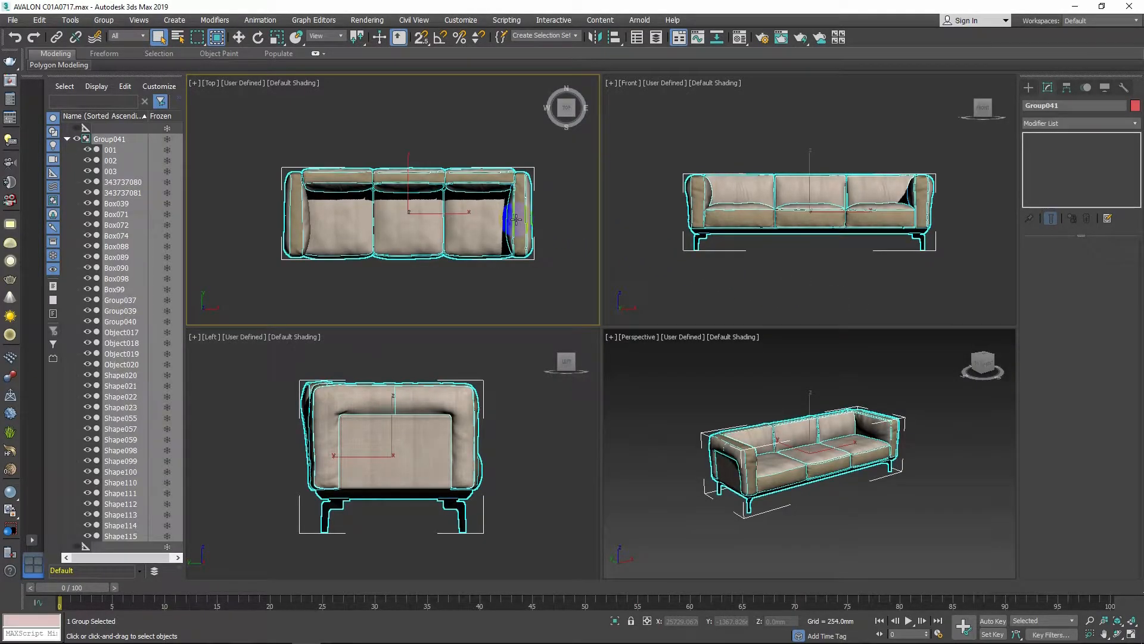
right_click(516, 220)
mouse_move(613, 340)
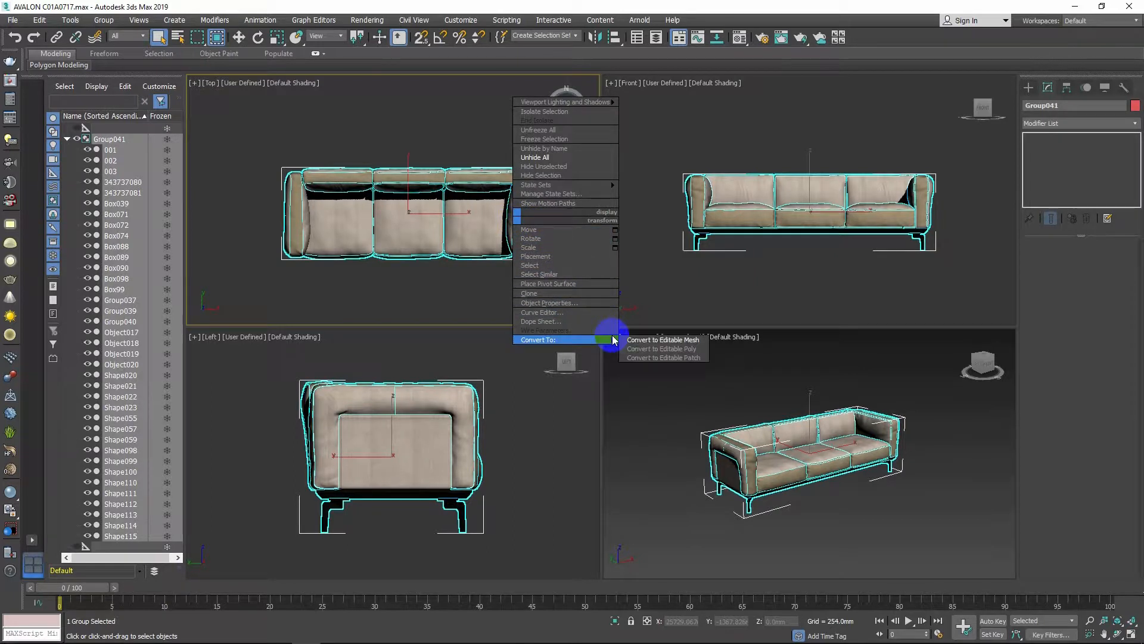
click(654, 340)
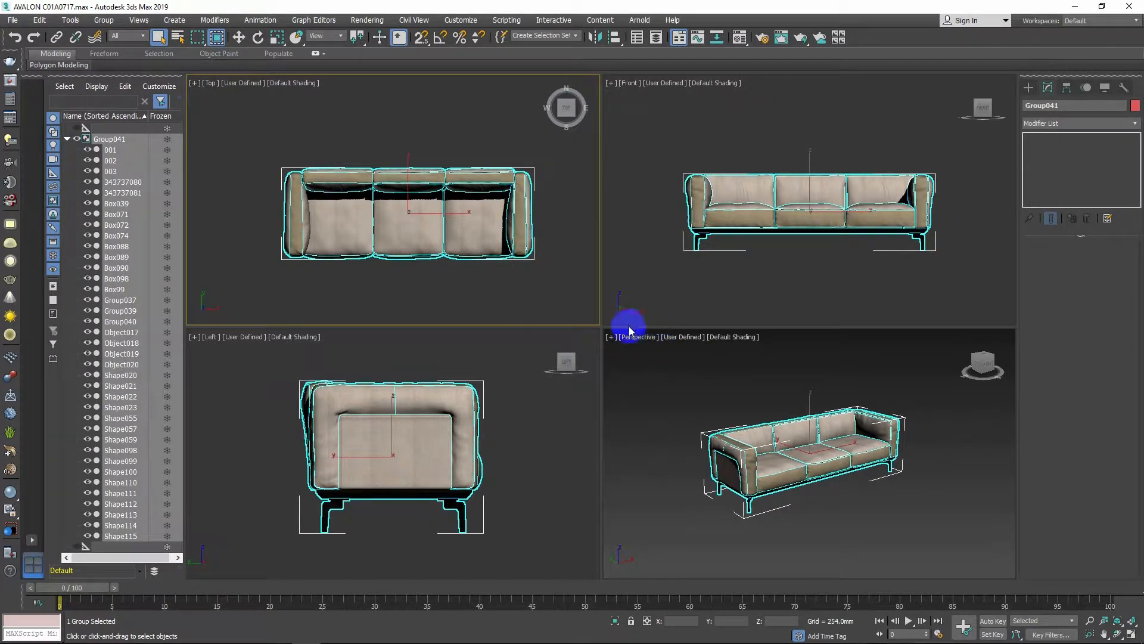
Deselect everything and turn on the viewport statistics display of polygon and vertex counts
click(581, 300)
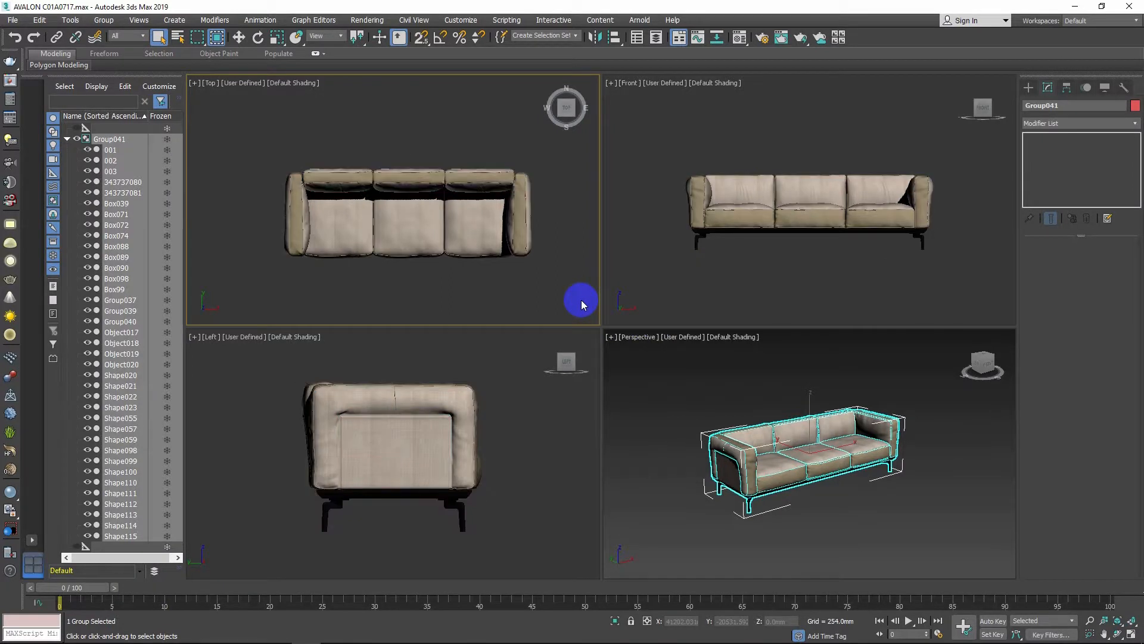
key(7)
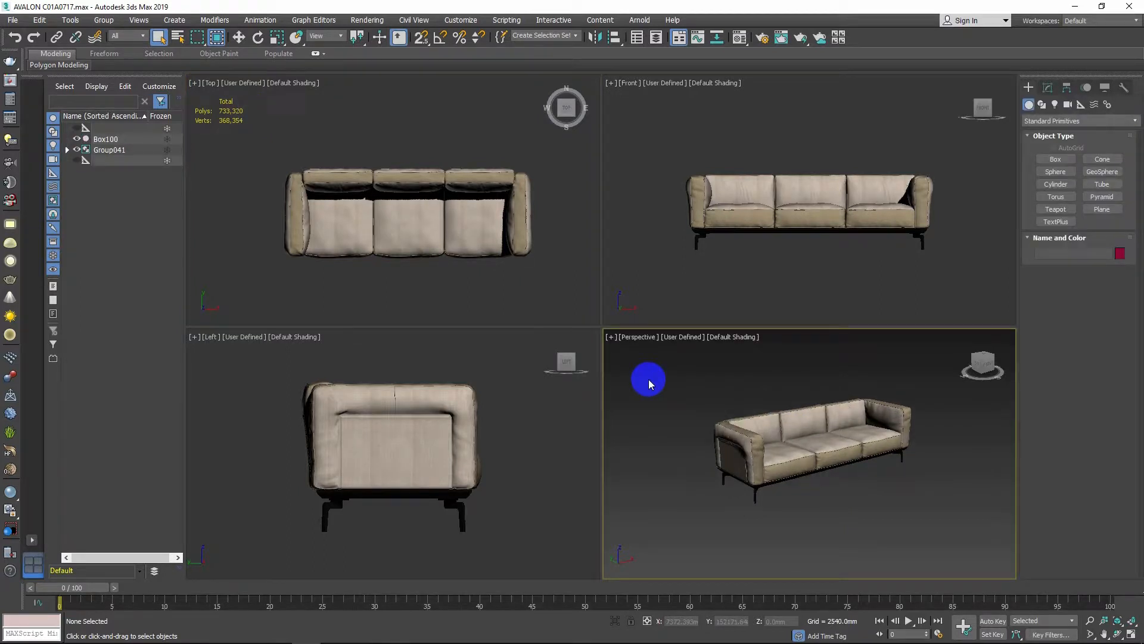
Unhide all hidden objects in the scene
right_click(648, 379)
click(689, 299)
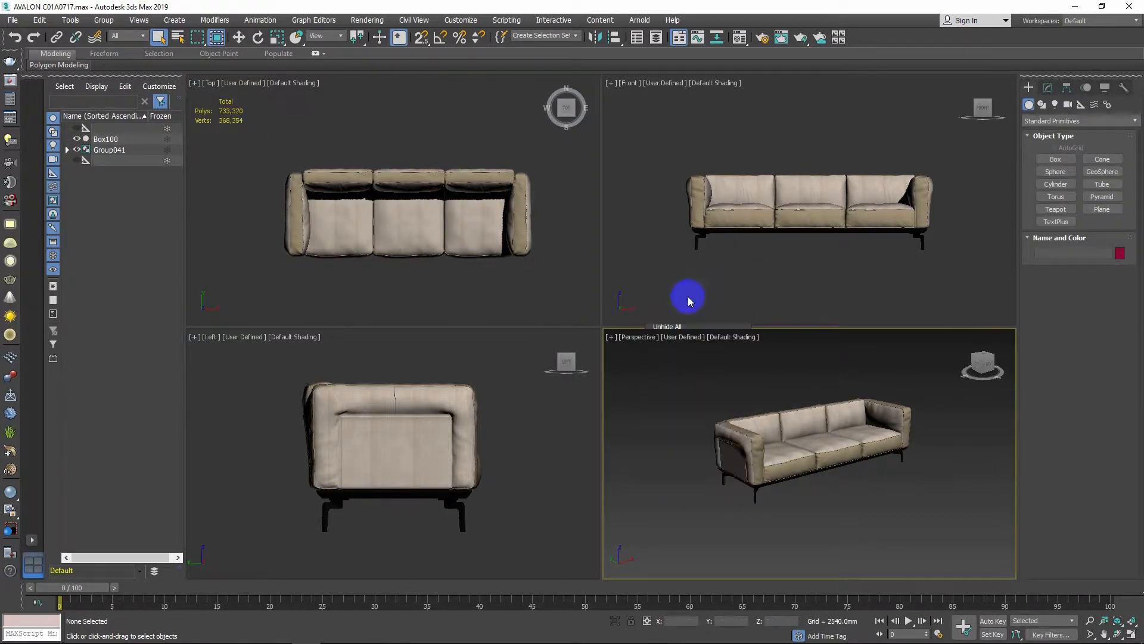
right_click(636, 390)
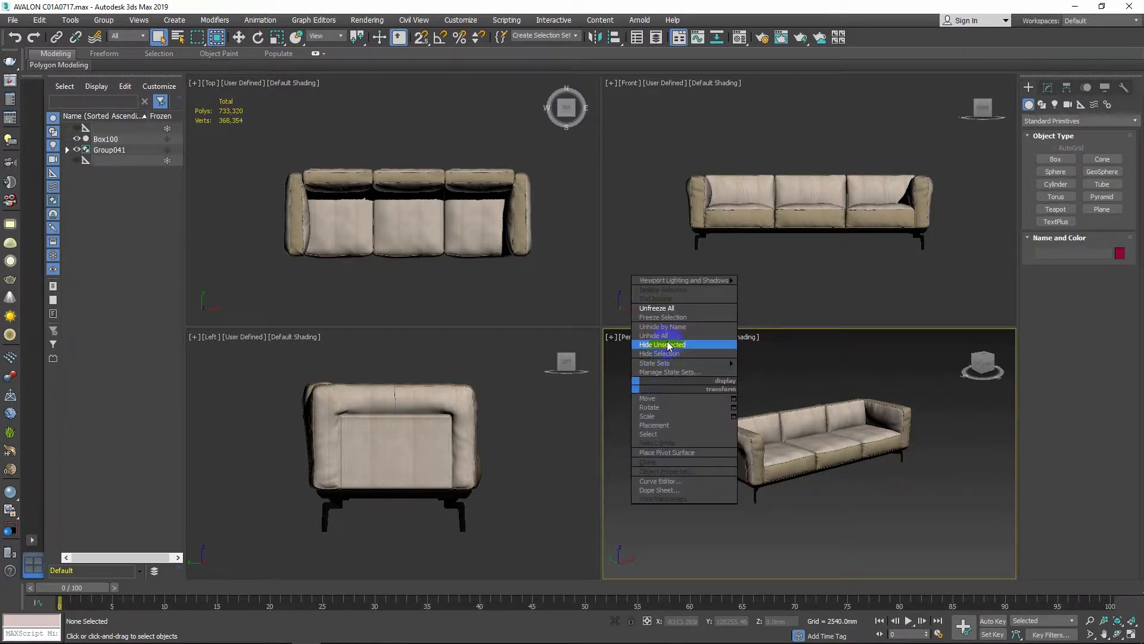
click(666, 337)
click(660, 385)
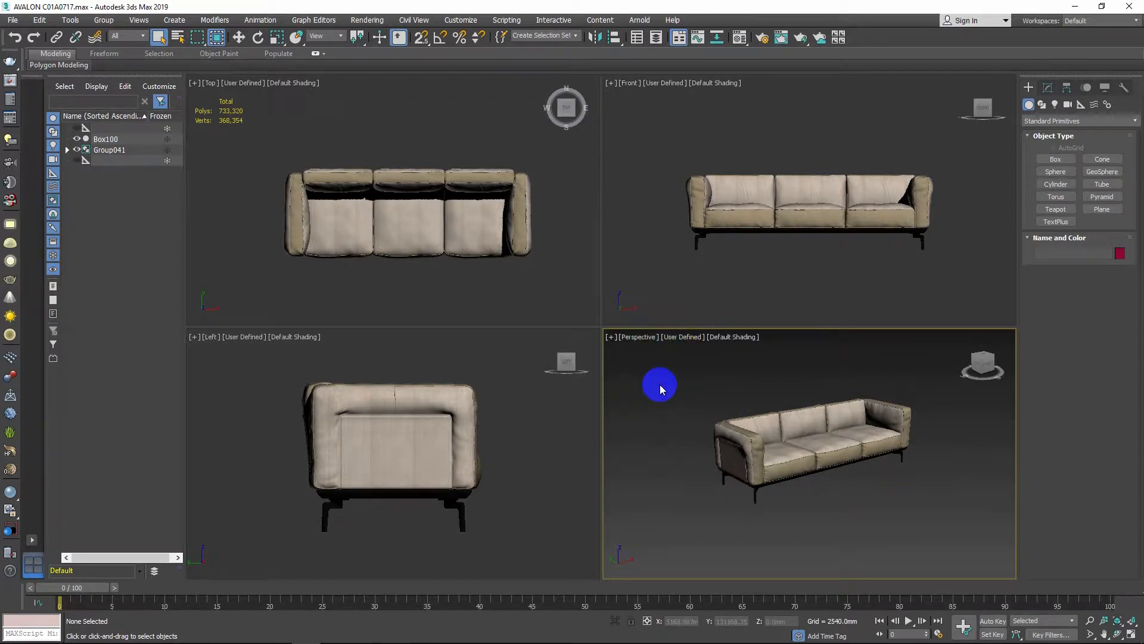
Locate the stray box far from the sofa, delete it, and zoom the perspective view back to the sofa
key(z)
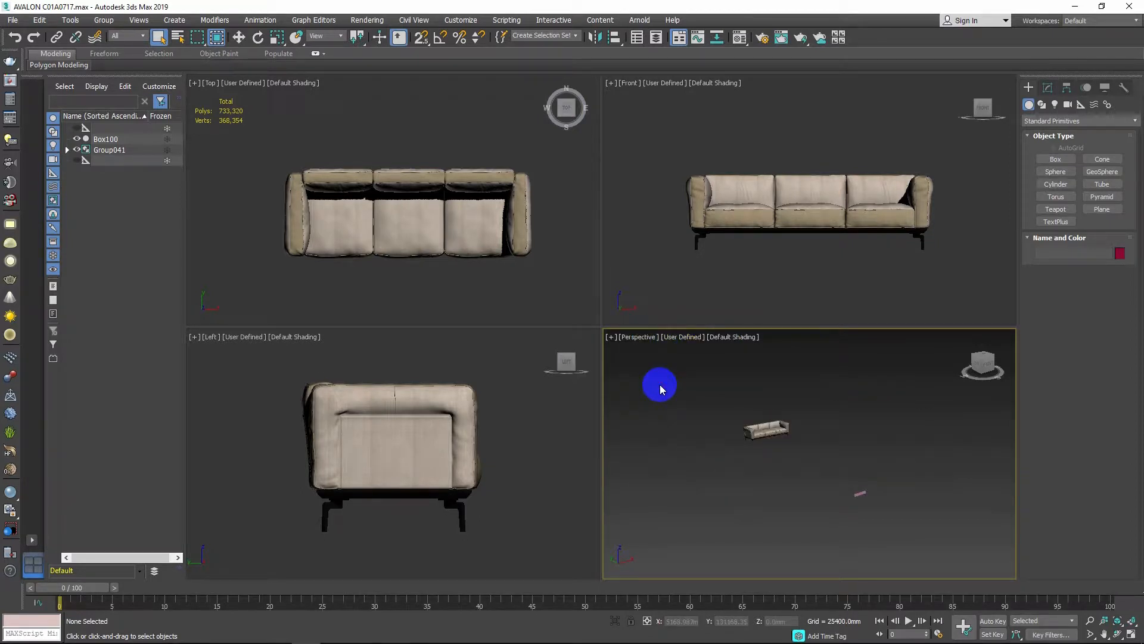
click(745, 288)
key(z)
drag(719, 172, 627, 241)
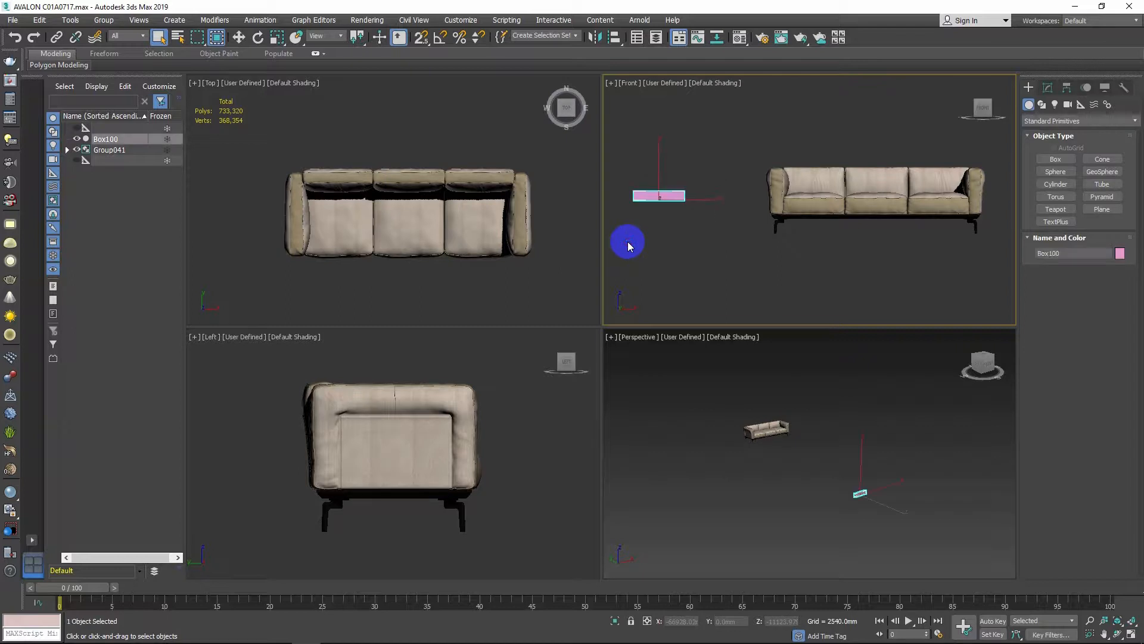
key(Delete)
key(z)
click(775, 481)
key(z)
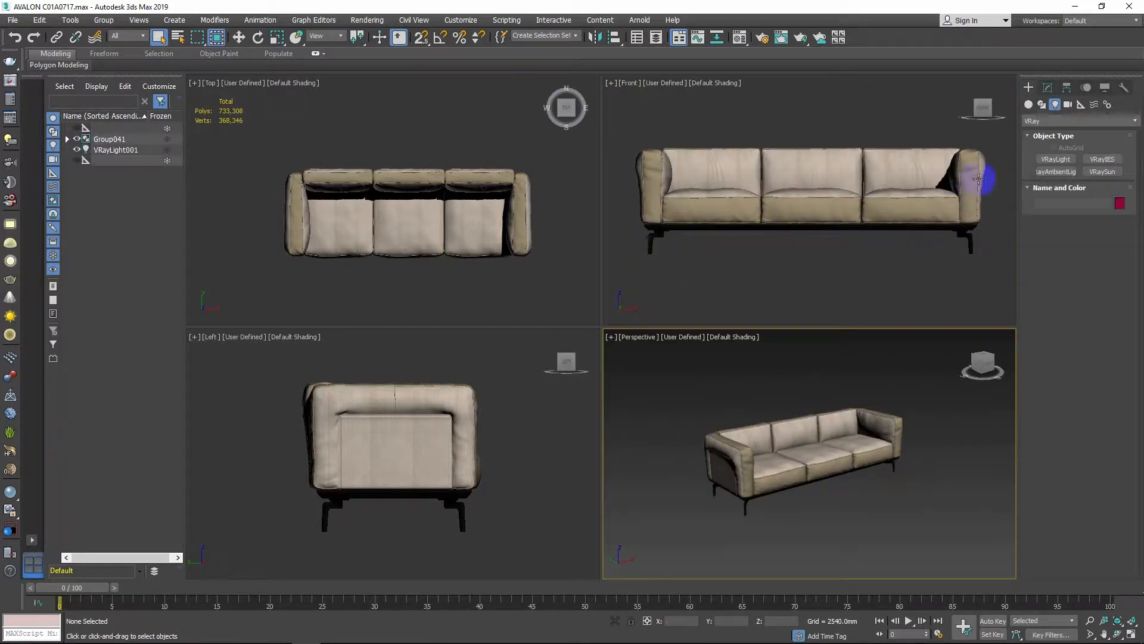
Show the Lights, Cameras, Helpers and Space Warps categories in the display settings
click(1104, 89)
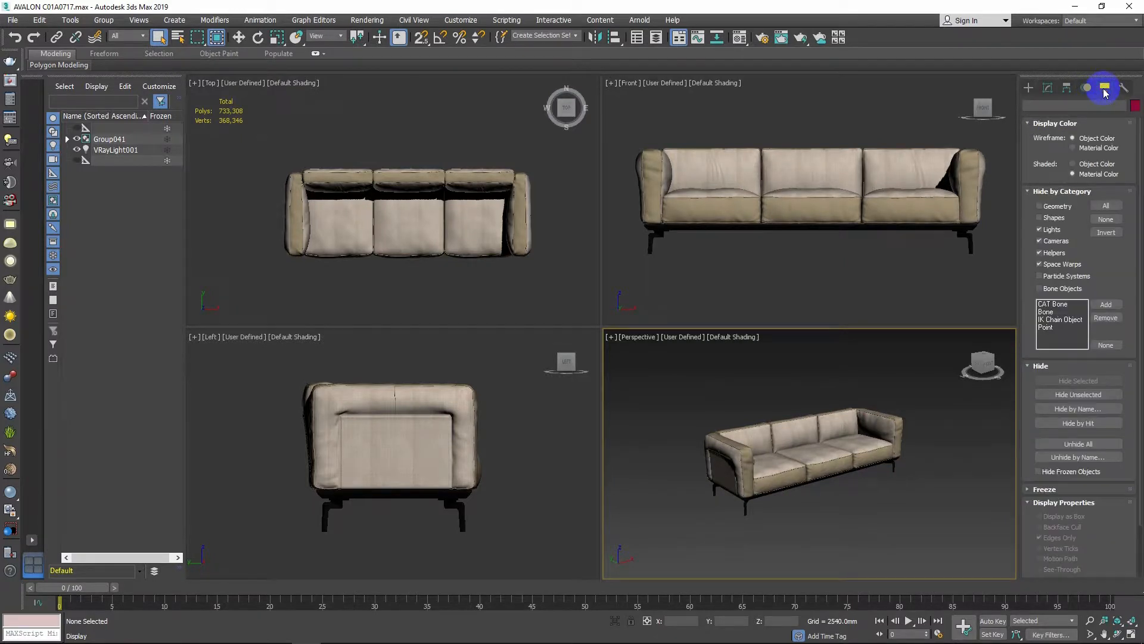
click(1051, 232)
click(1051, 241)
click(1052, 253)
click(1050, 265)
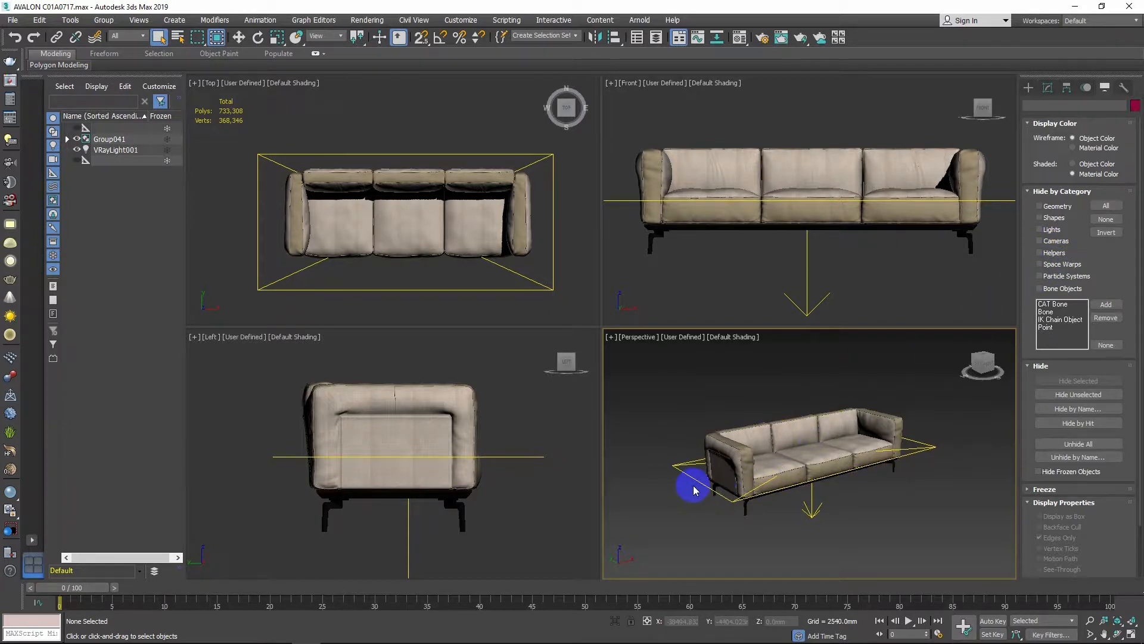
Select the VRay light above the sofa and delete it
click(691, 476)
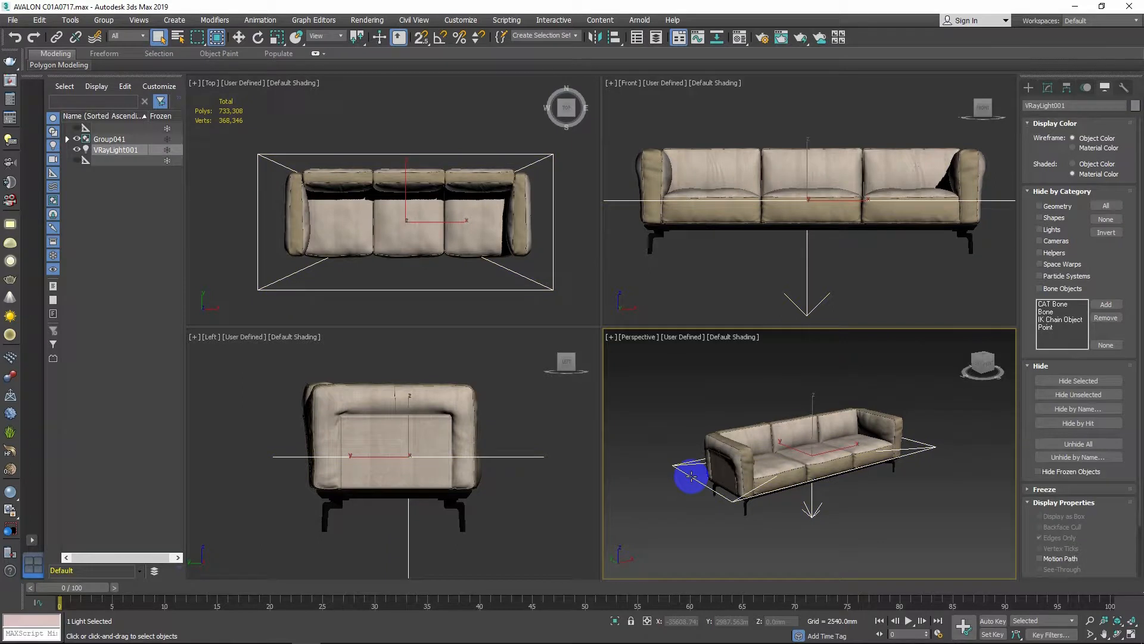
key(Delete)
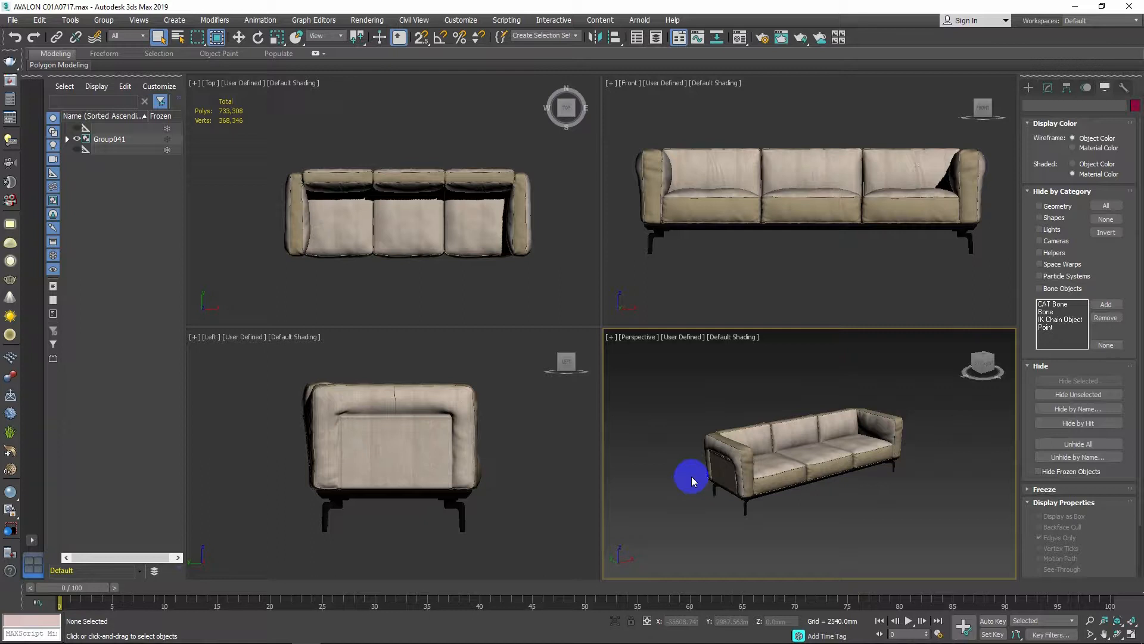
Select the sofa group, explode it into separate objects, and deselect
click(396, 225)
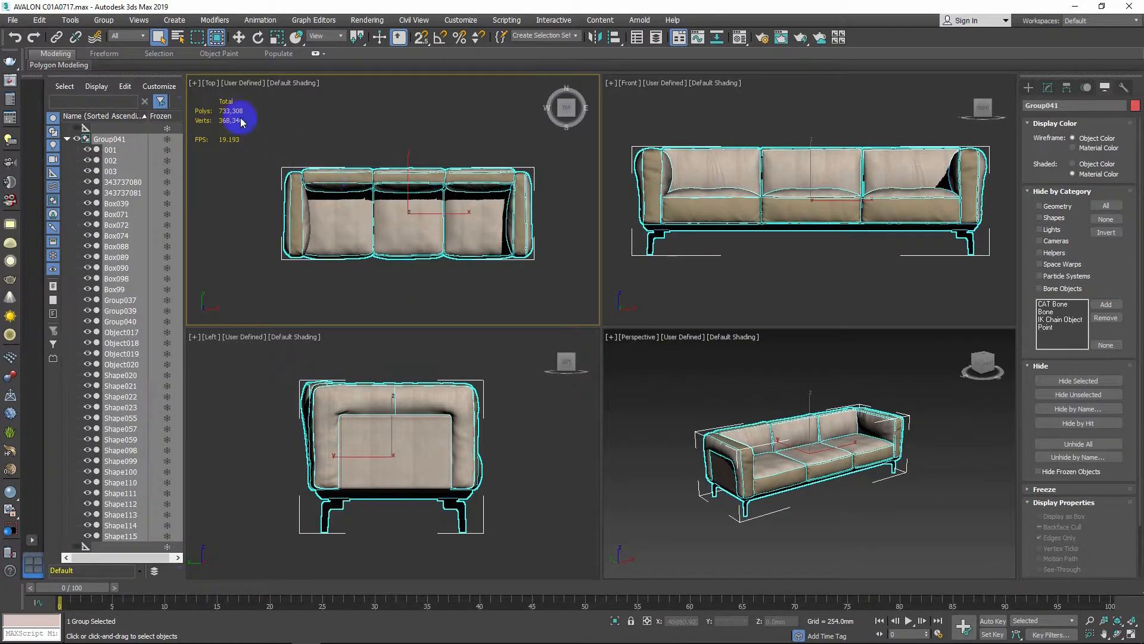
click(104, 20)
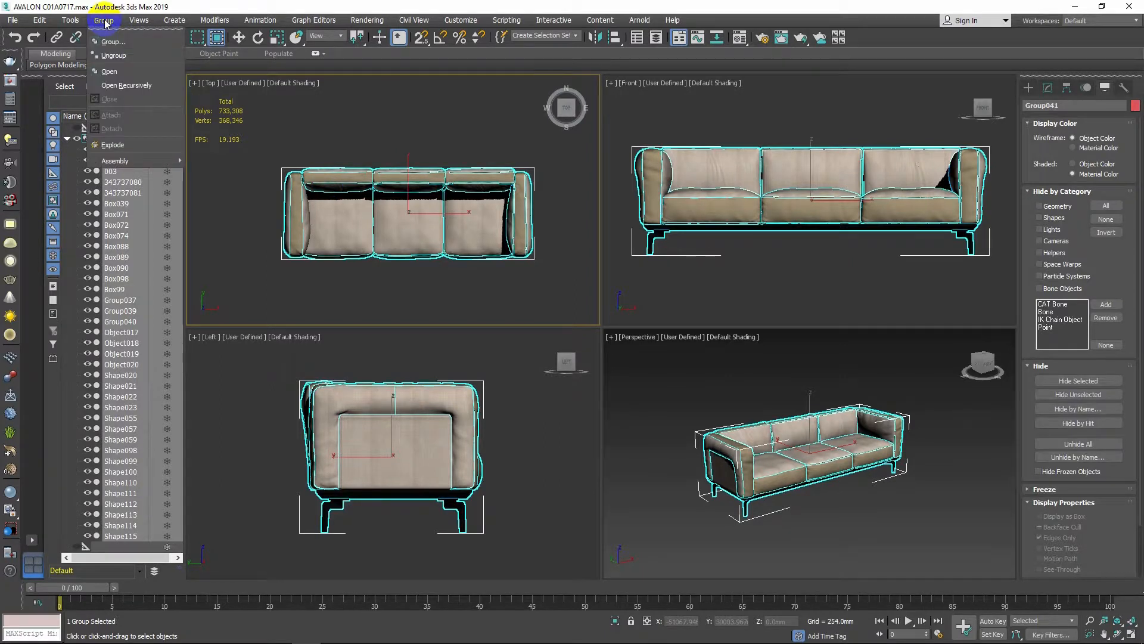
click(140, 144)
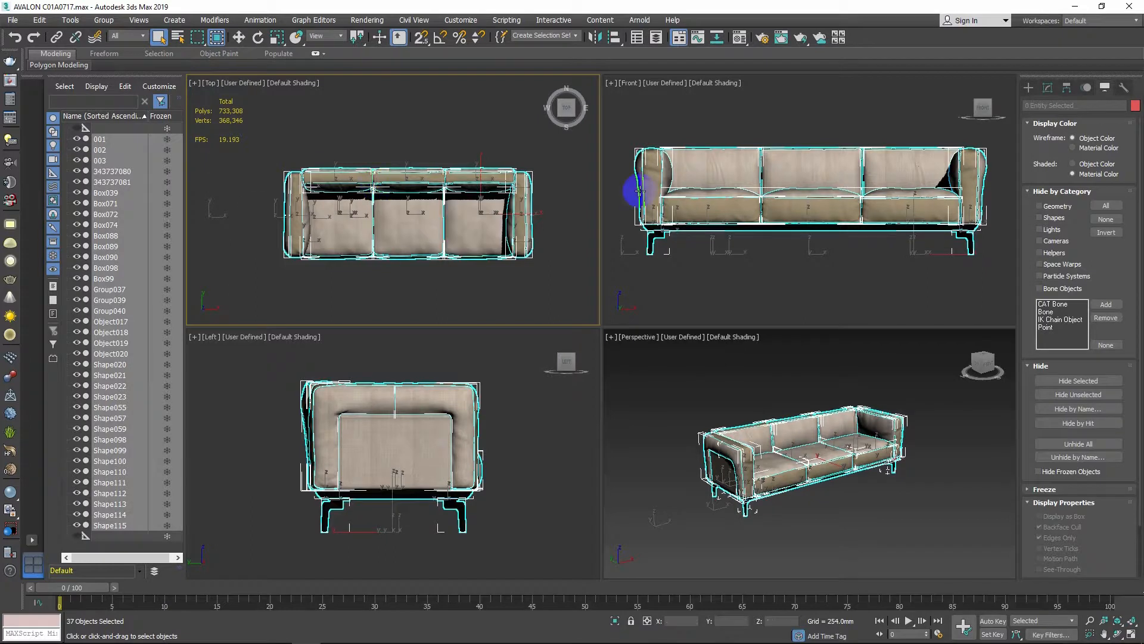
click(1049, 88)
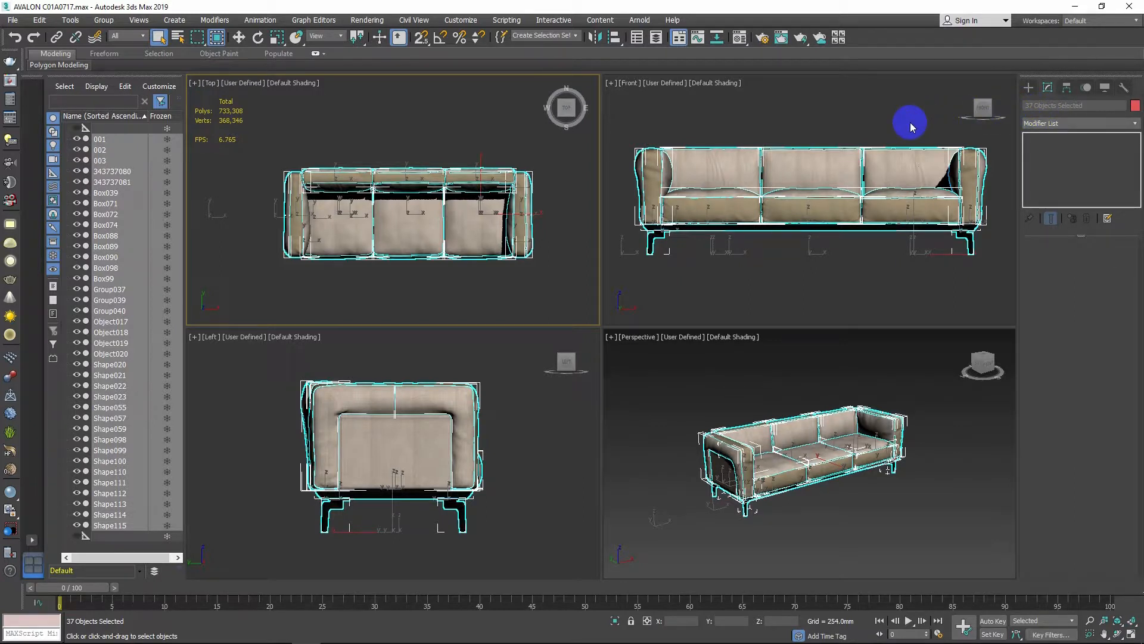
click(546, 289)
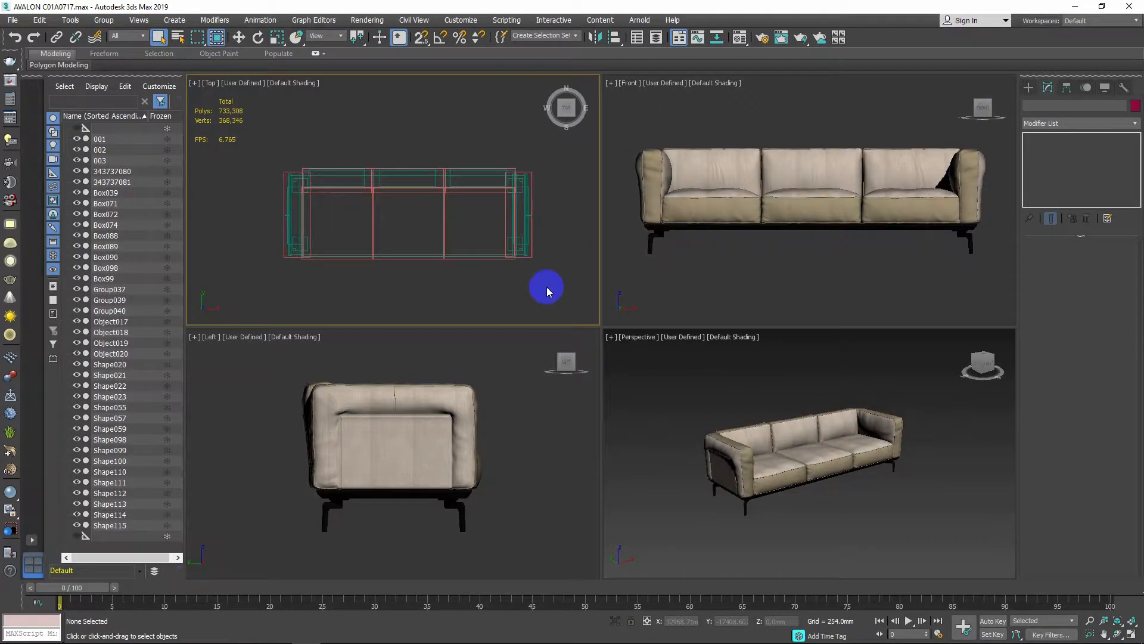
Set the system unit scale to 1 unit = 1.0 Millimeters in Units Setup
click(461, 20)
click(542, 177)
click(583, 230)
click(610, 287)
click(608, 324)
click(578, 384)
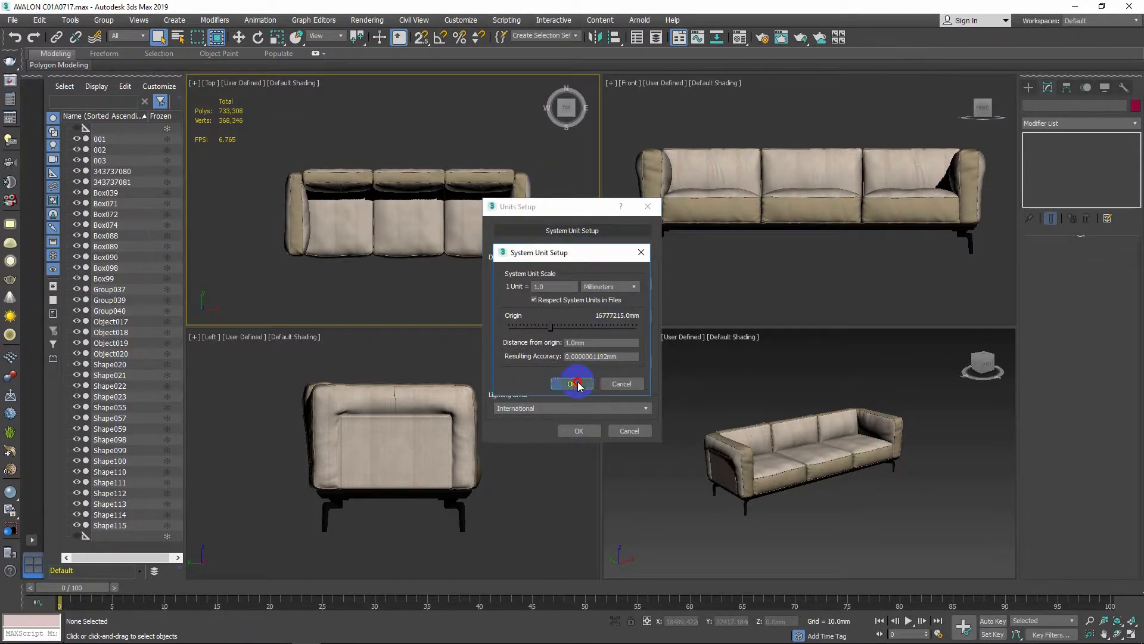
click(575, 430)
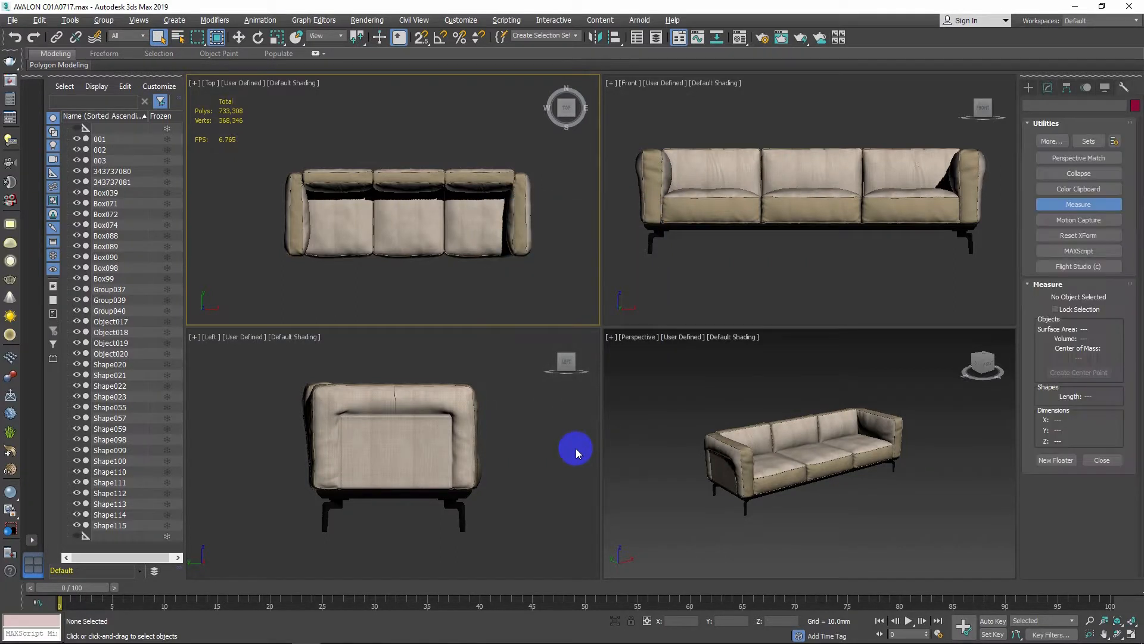
Select all sofa parts and read their overall dimensions with the Measure utility, then deselect
click(559, 416)
drag(558, 305, 248, 161)
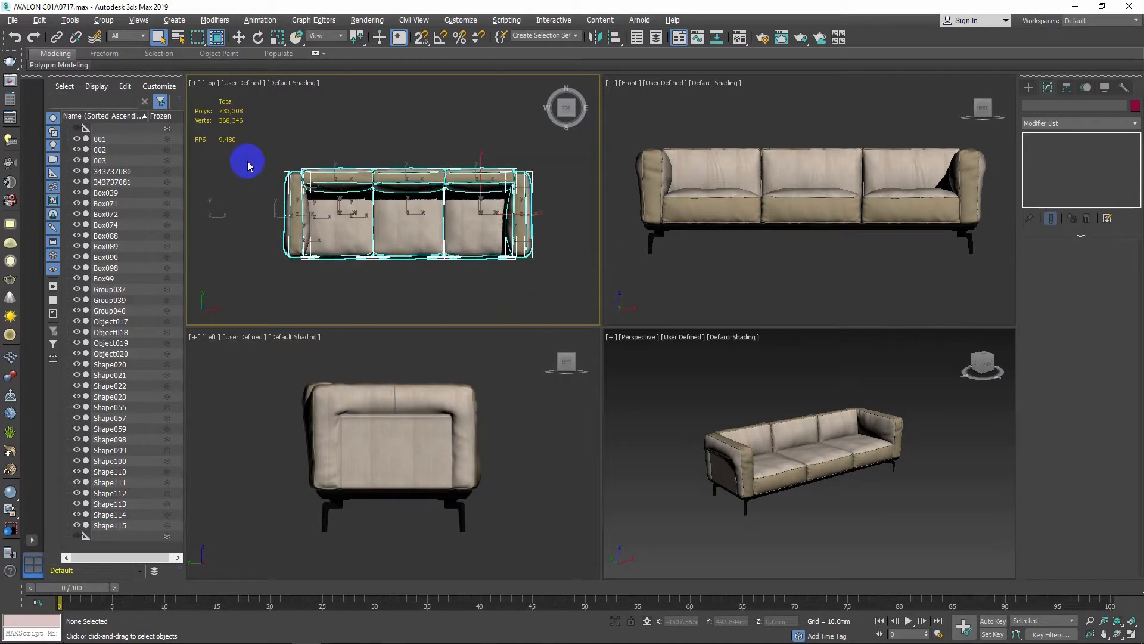
click(1125, 89)
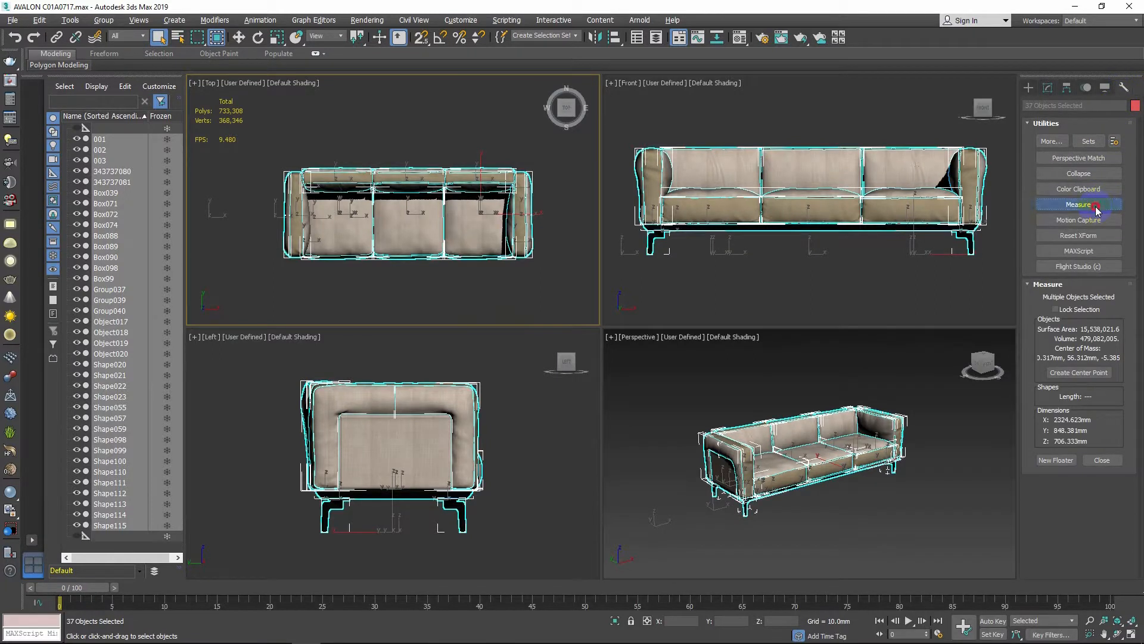
click(1095, 207)
click(1096, 207)
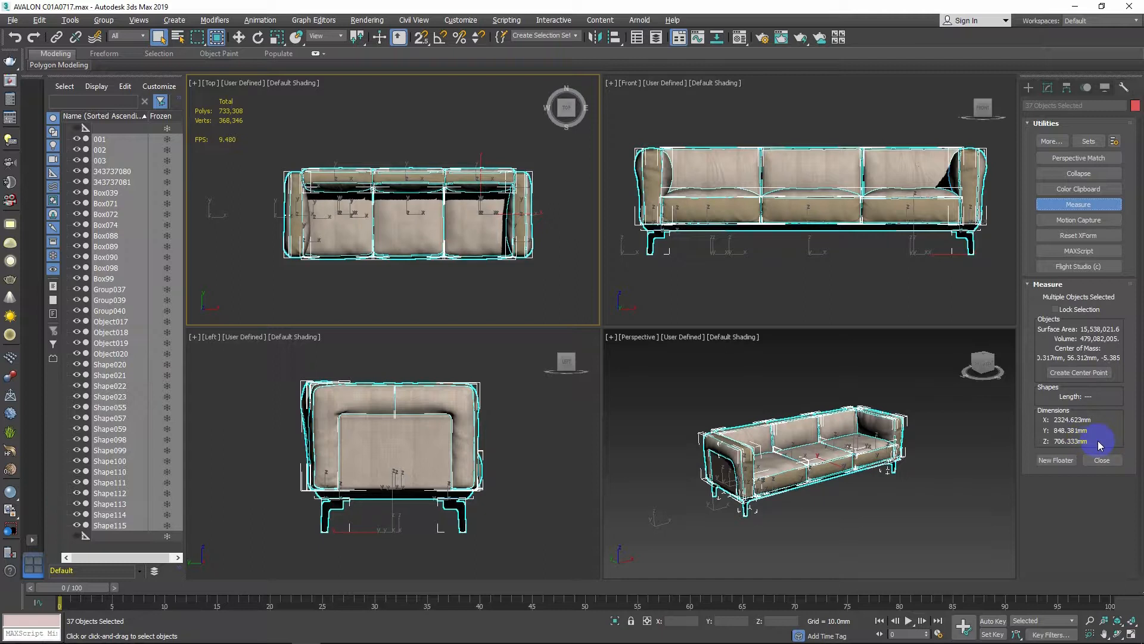
click(641, 291)
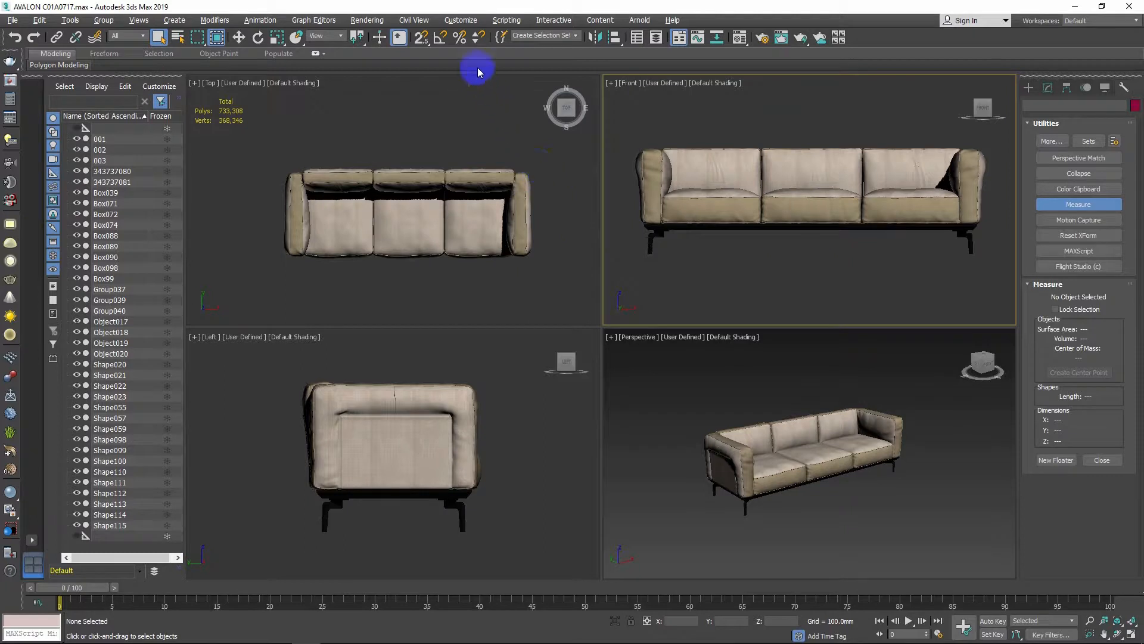
Disable Affect Color Selectors and Affect Material Editor in the Gamma and LUT preferences
click(459, 24)
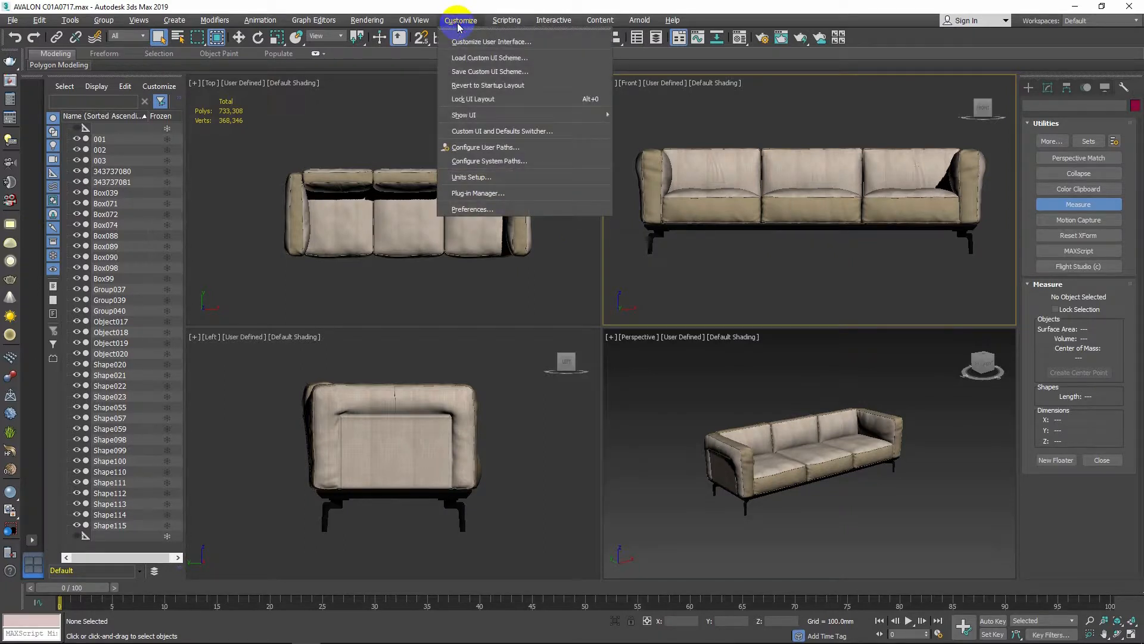
click(494, 209)
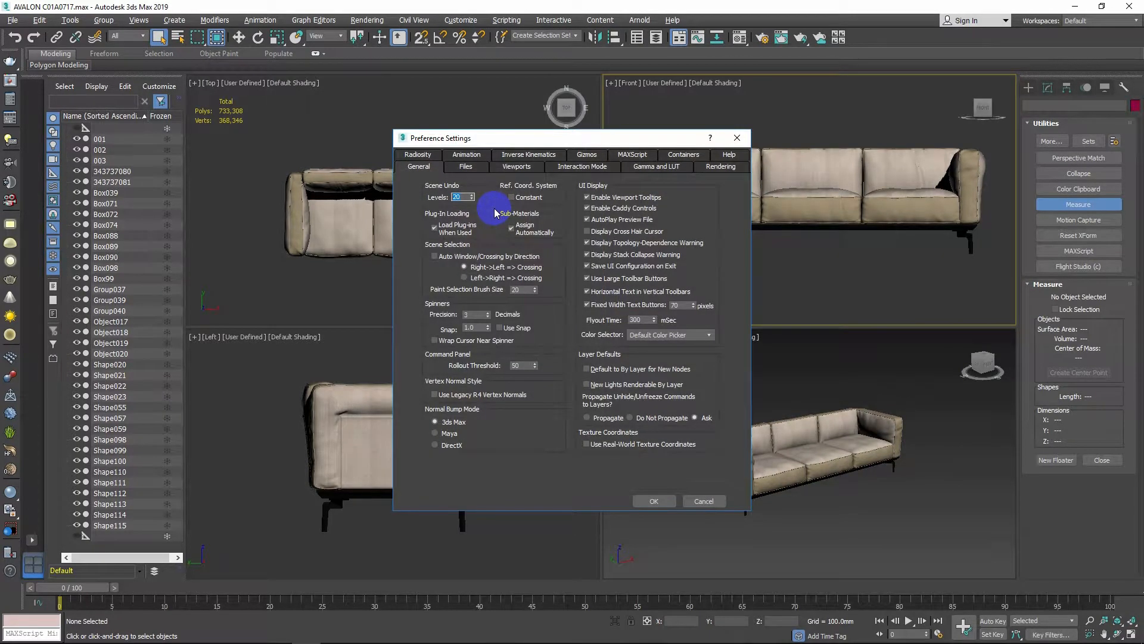
click(659, 170)
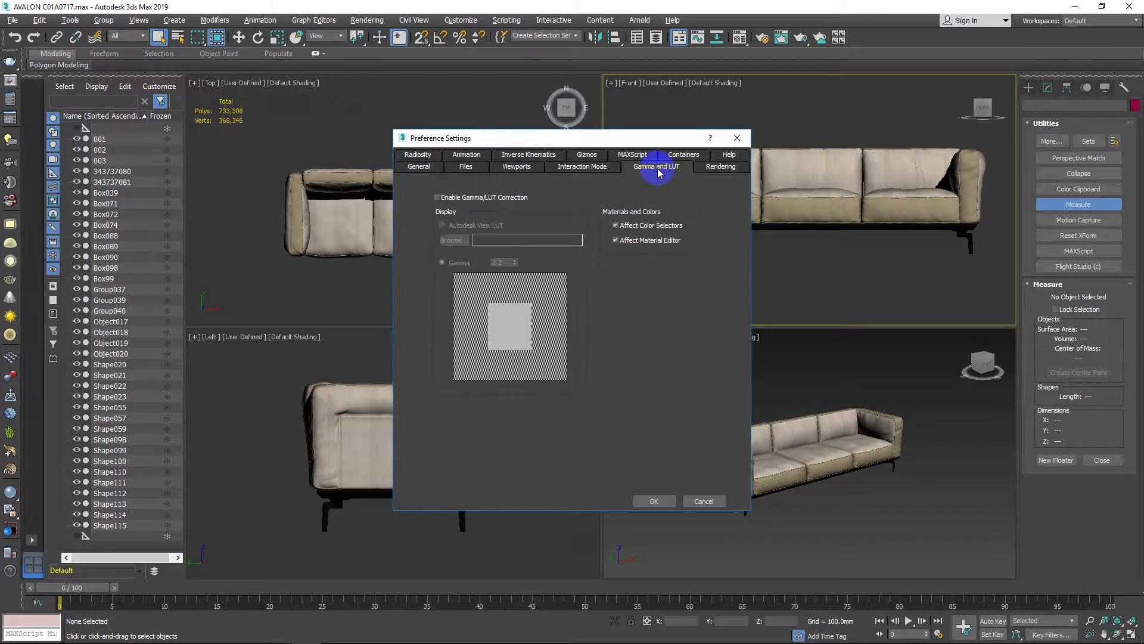
click(630, 226)
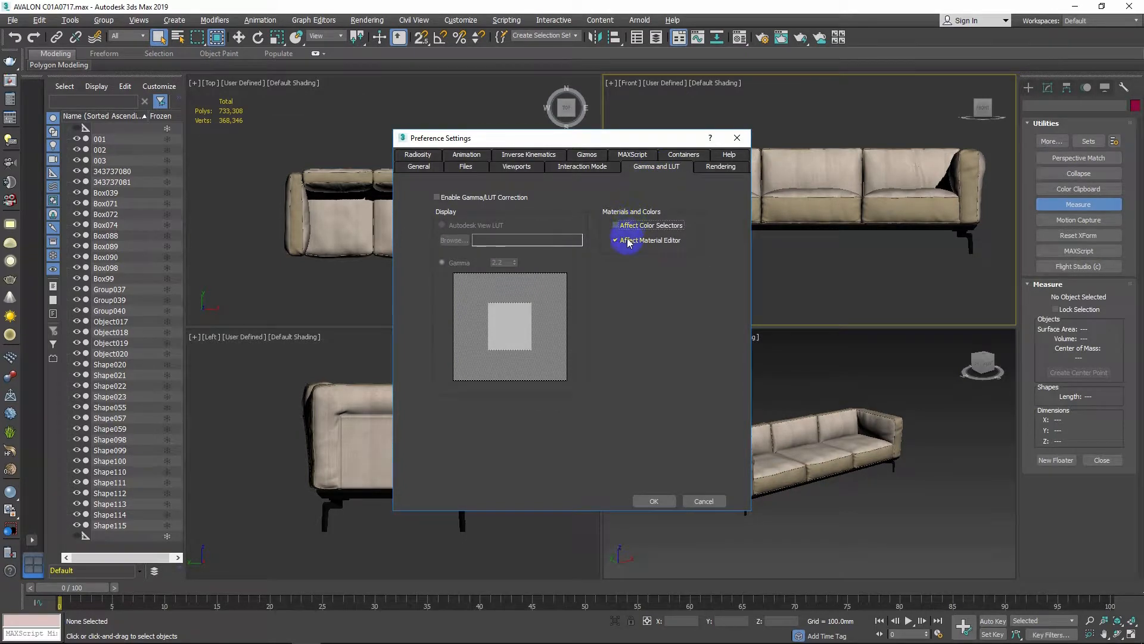
click(627, 241)
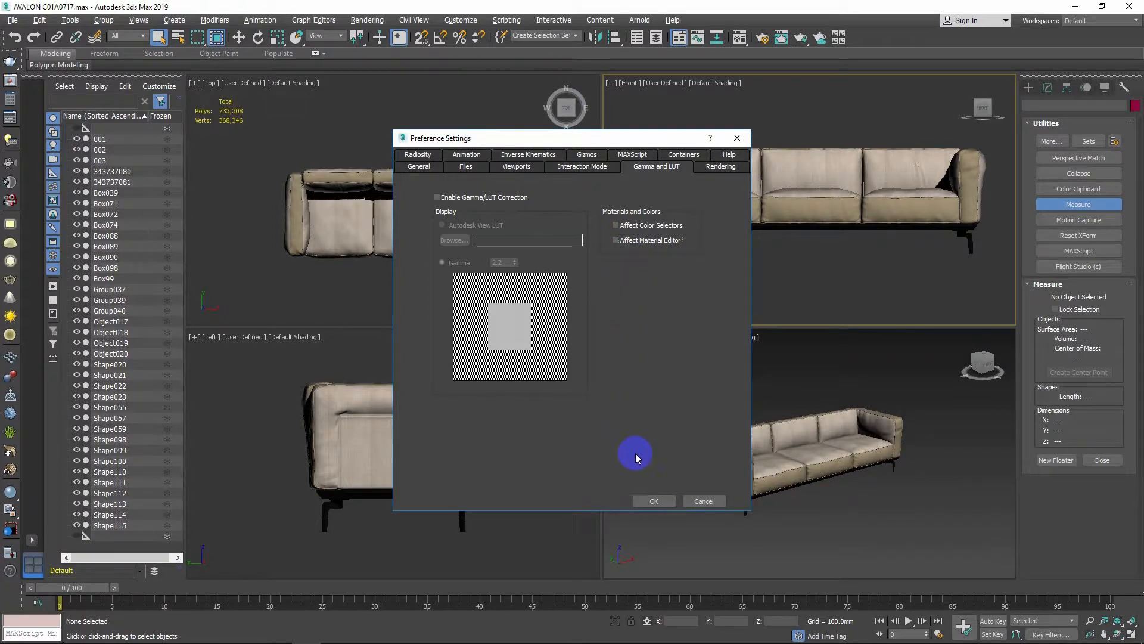
click(649, 499)
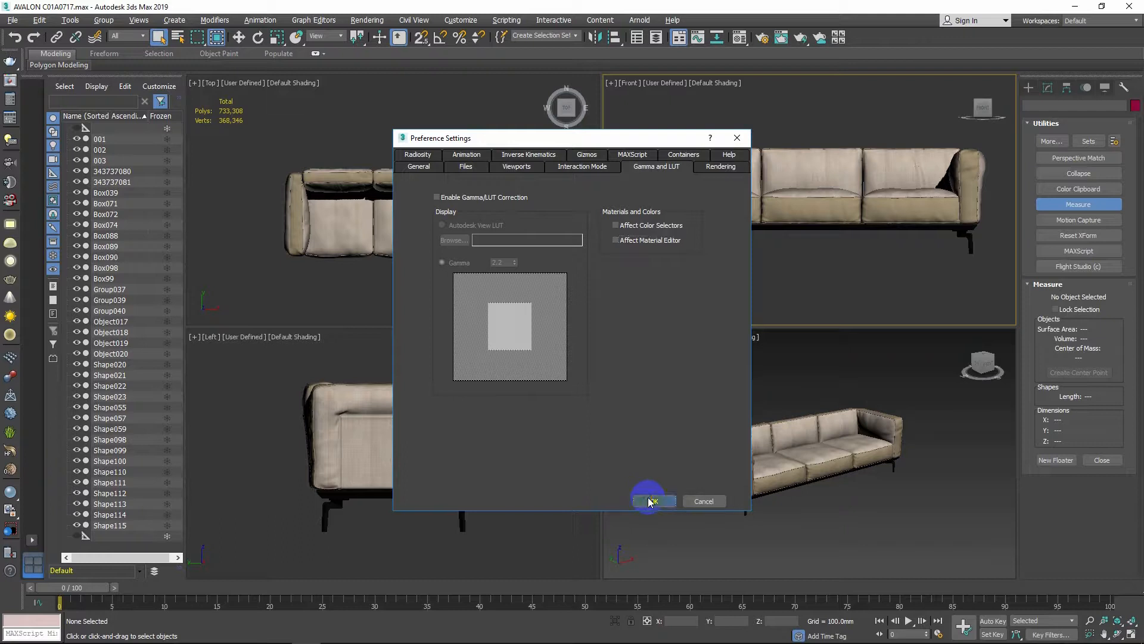
click(462, 134)
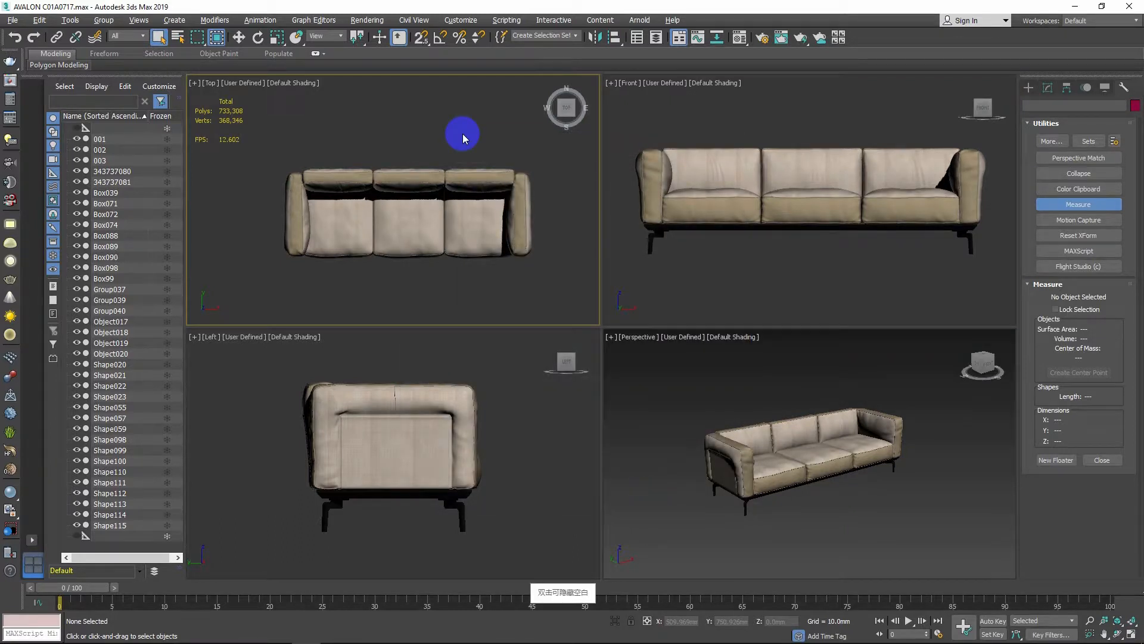
Check the sofa's texture files in Asset Tracking, then open the Material Editor
key(shift+t)
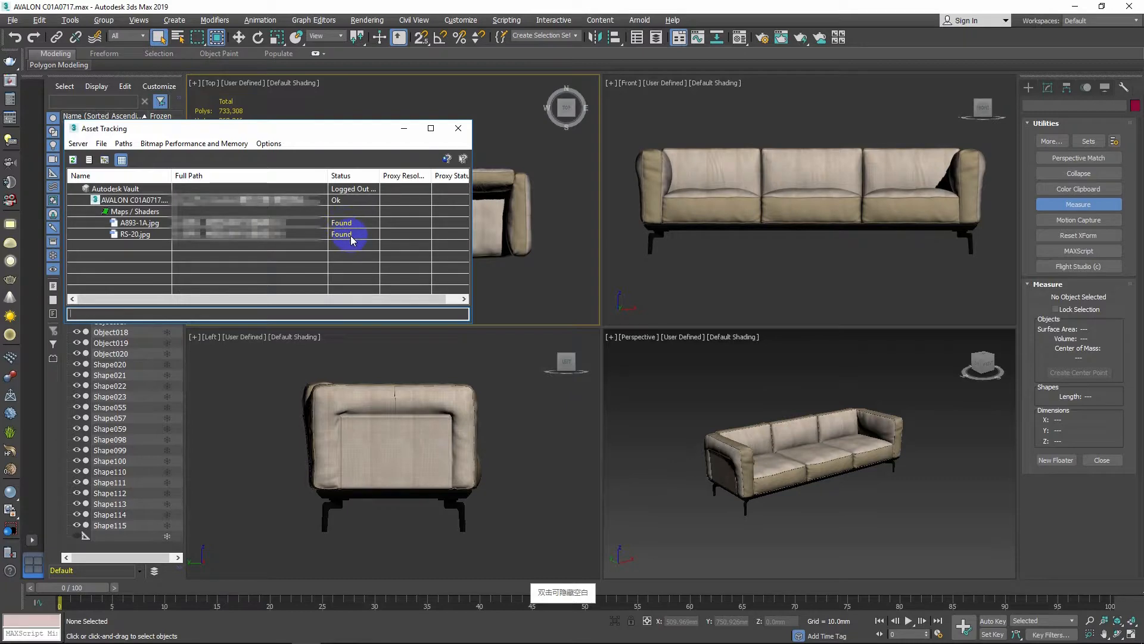
click(782, 292)
key(m)
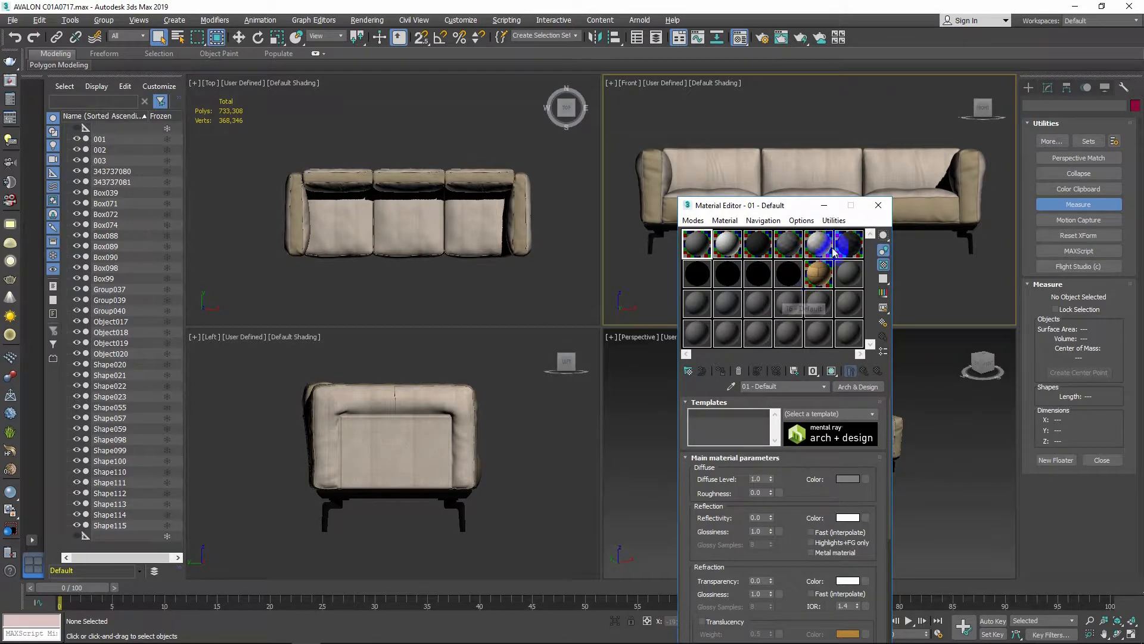
Reset the Material Editor sample slots and close the Material Editor
click(833, 221)
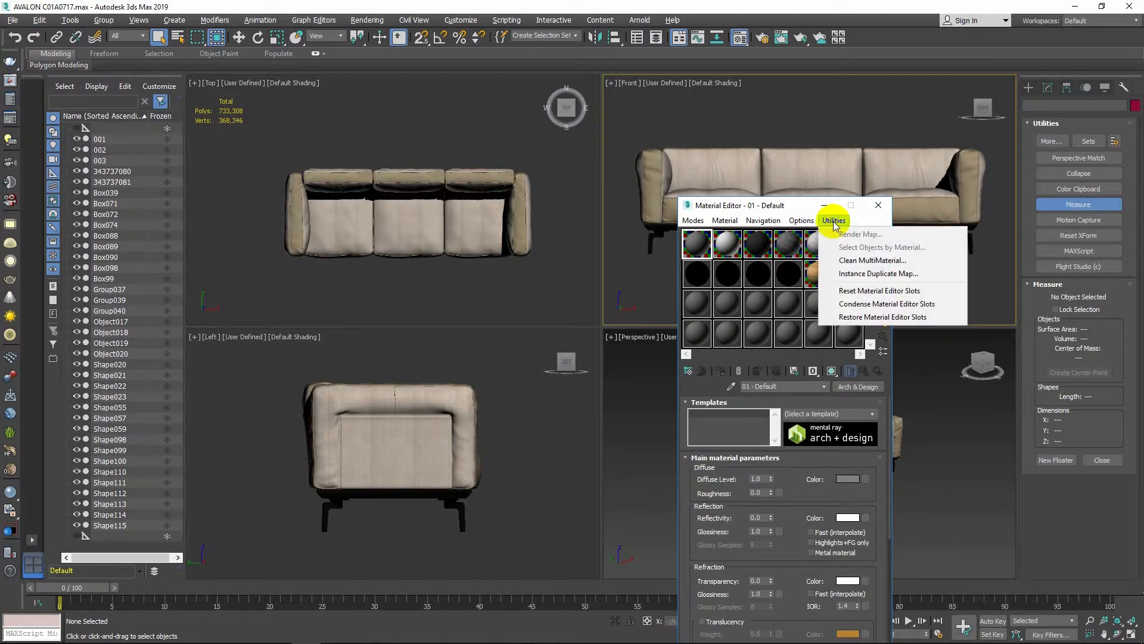
click(861, 291)
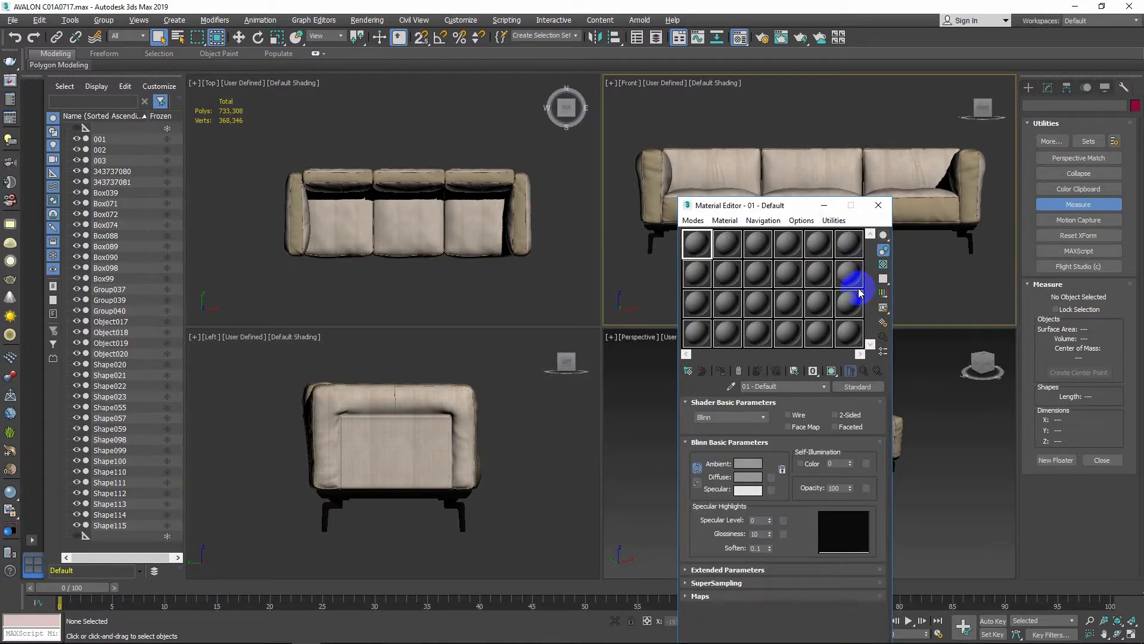
click(878, 205)
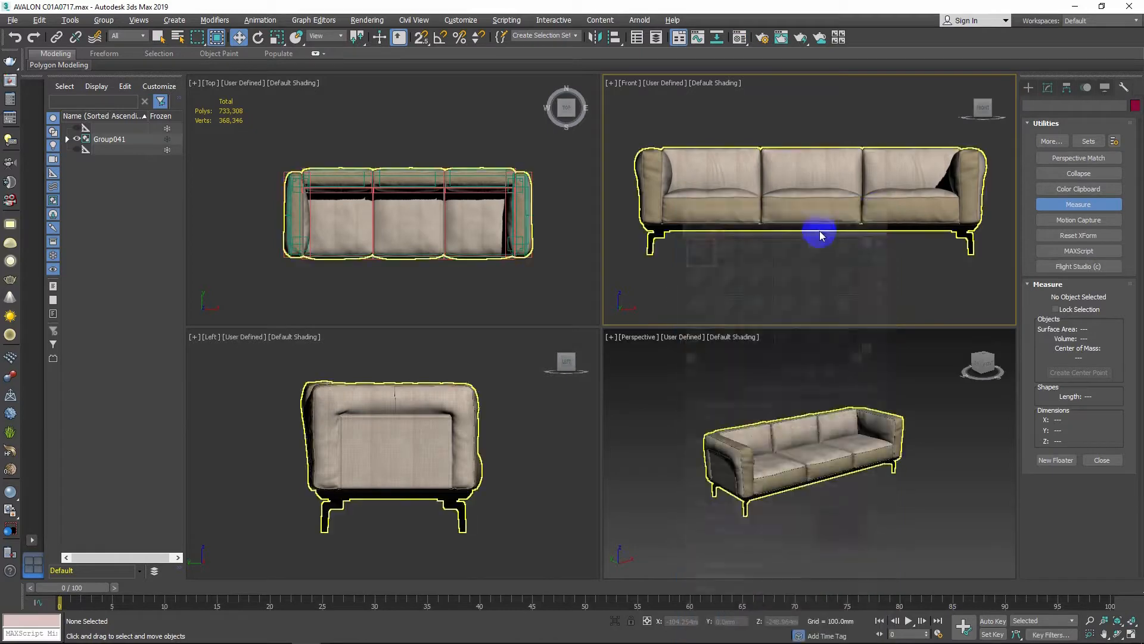
Select all sofa objects in the maximized Top view and combine them into a single group
key(w)
key(alt+w)
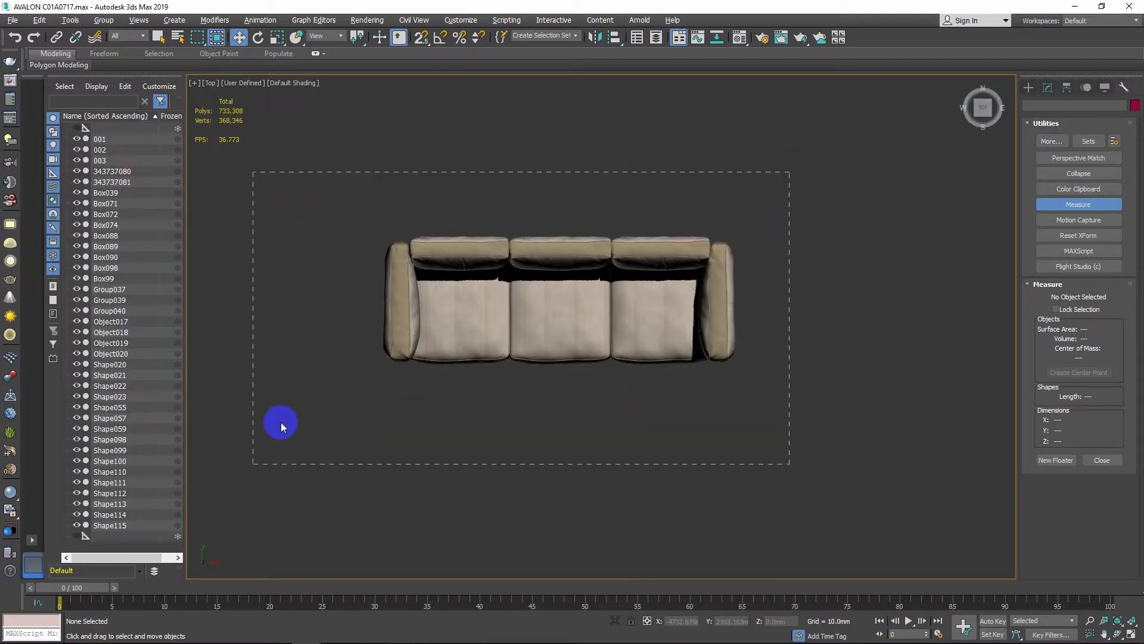
key(ctrl+a)
click(104, 20)
click(124, 42)
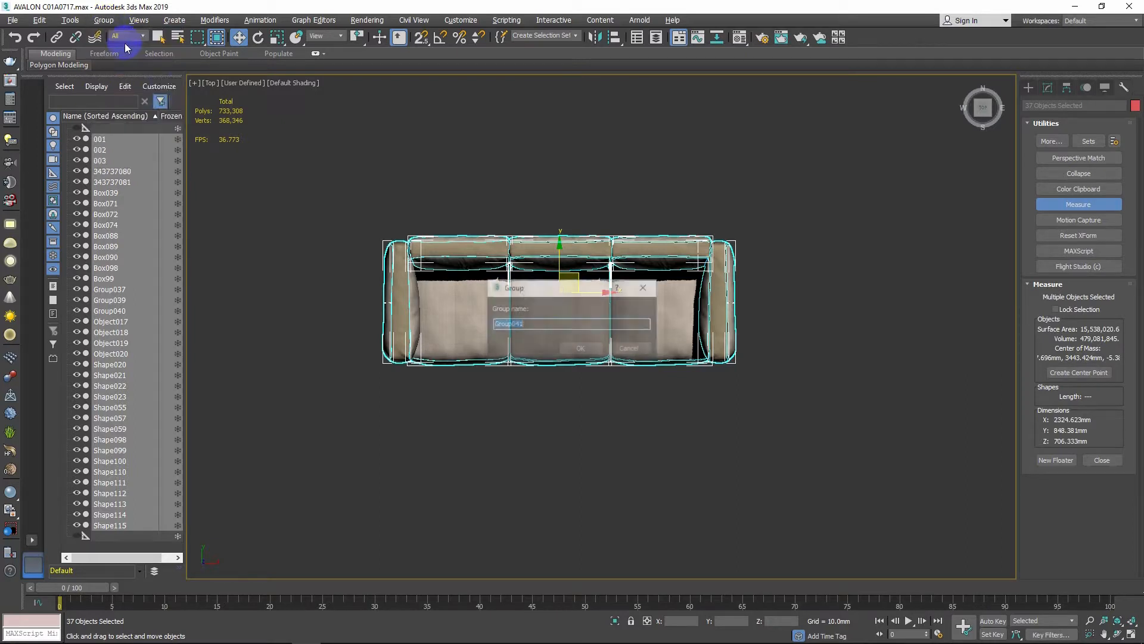
click(585, 347)
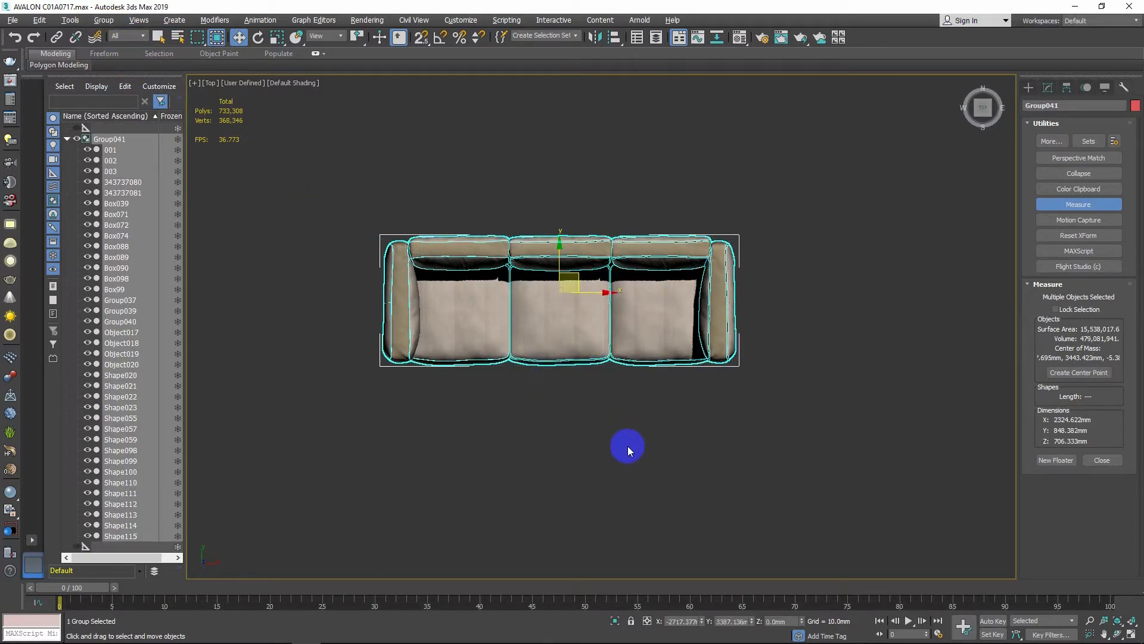
Move the sofa group to the world origin by setting its X, Y and Z positions to 0, then deselect it
double_click(689, 621)
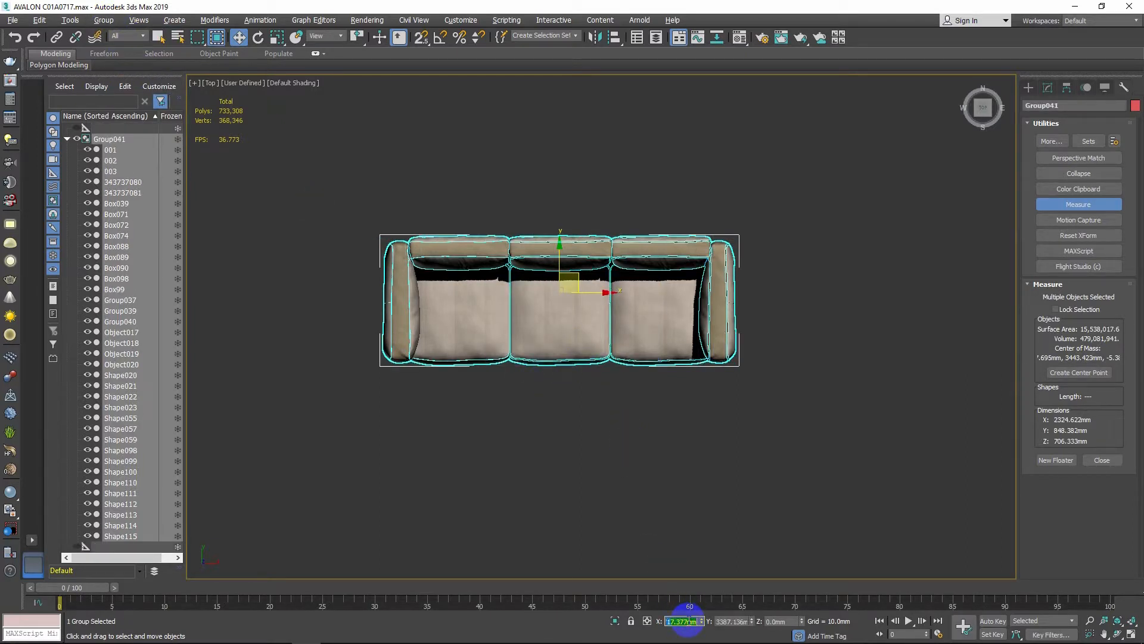
text(0)
key(Tab)
text(0)
key(Tab)
text(0)
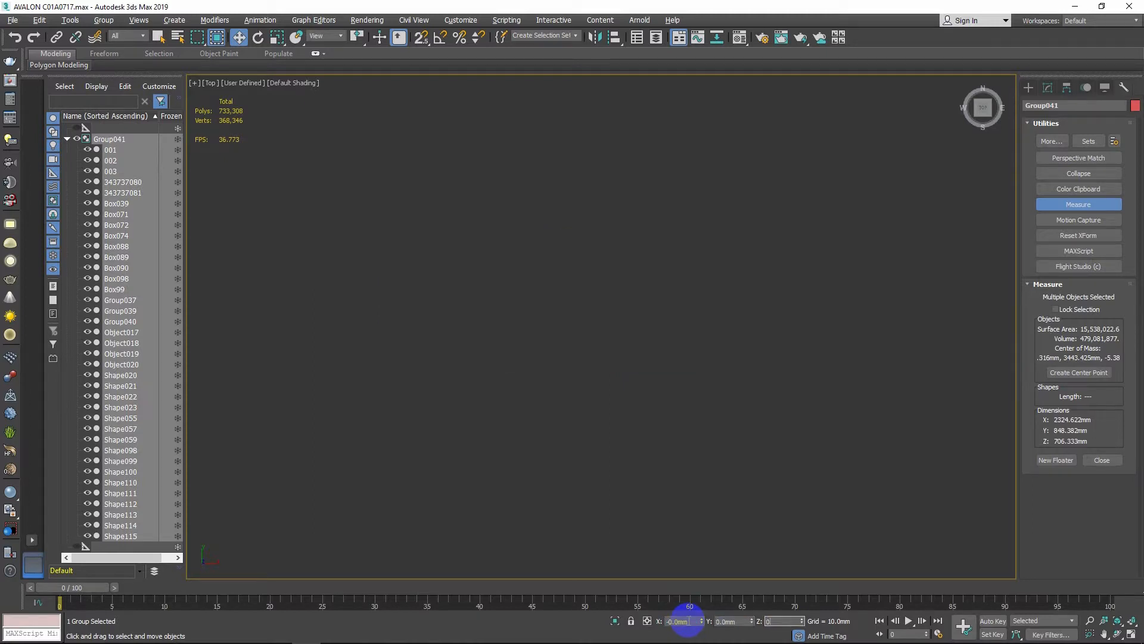
key(Tab)
click(652, 455)
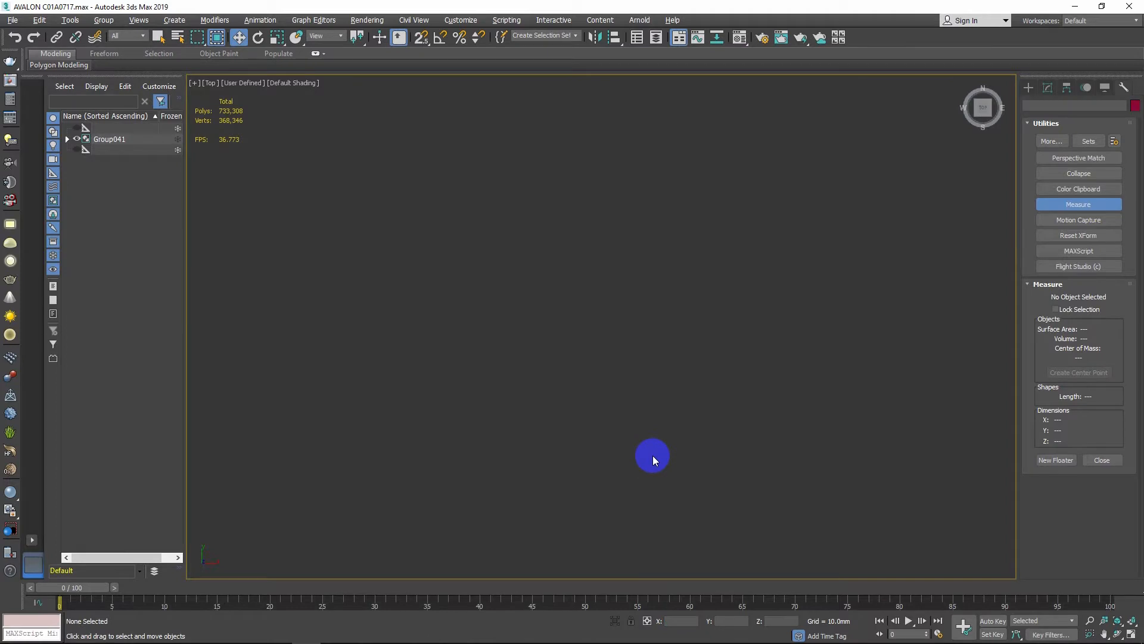
Archive the scene as a 3ds Max zip archive named AVALON C01A0717 in the sofa folder
key(z)
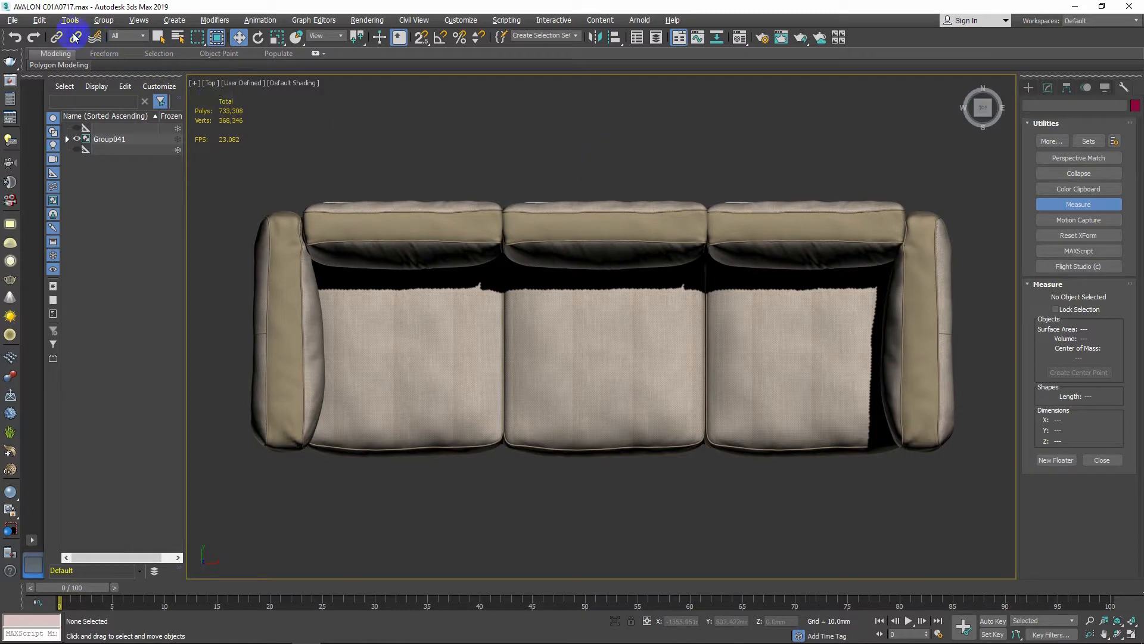
click(17, 22)
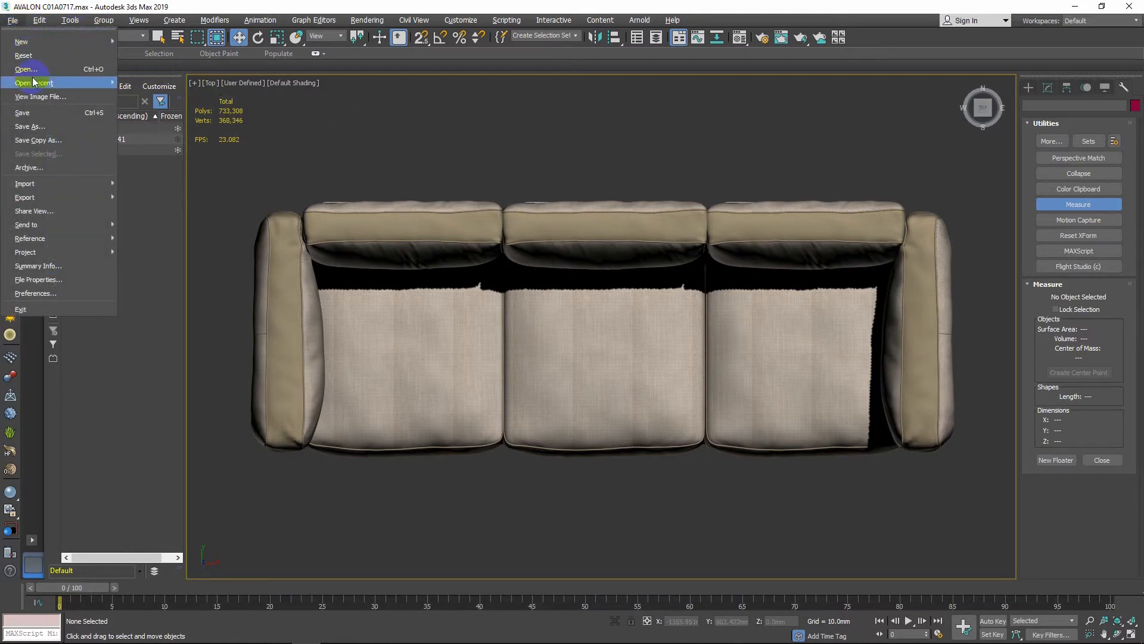
click(65, 168)
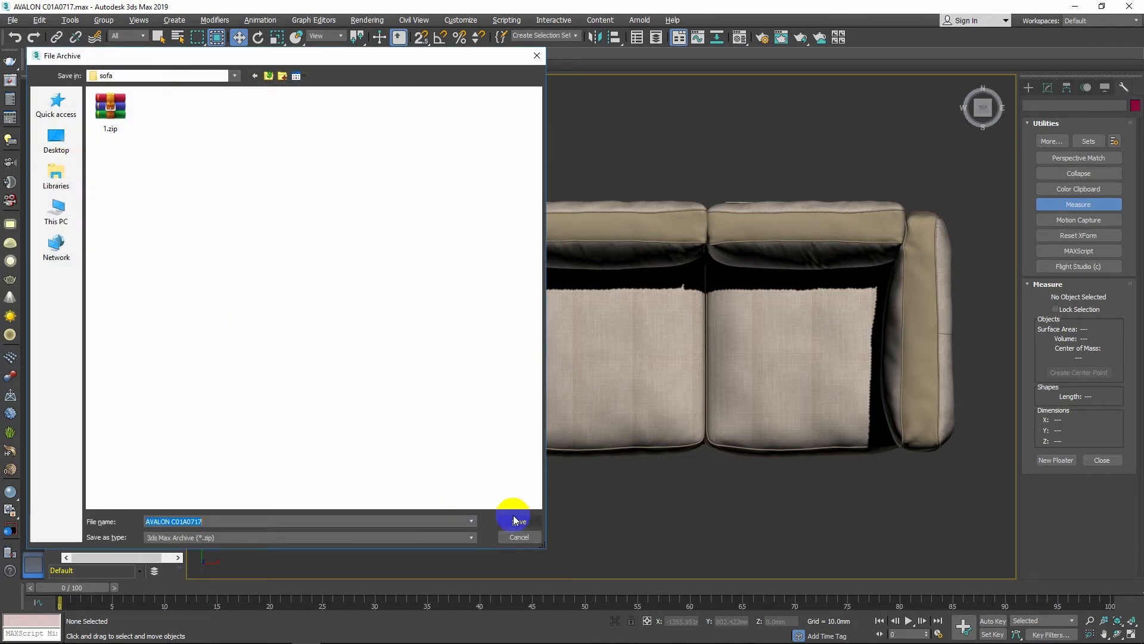
click(520, 522)
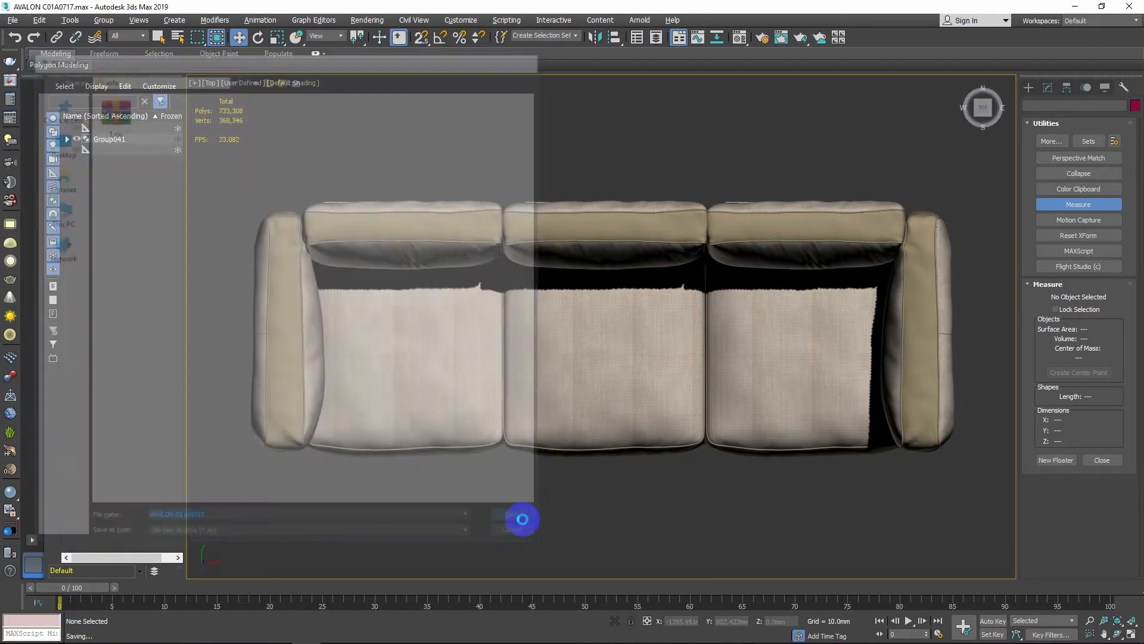